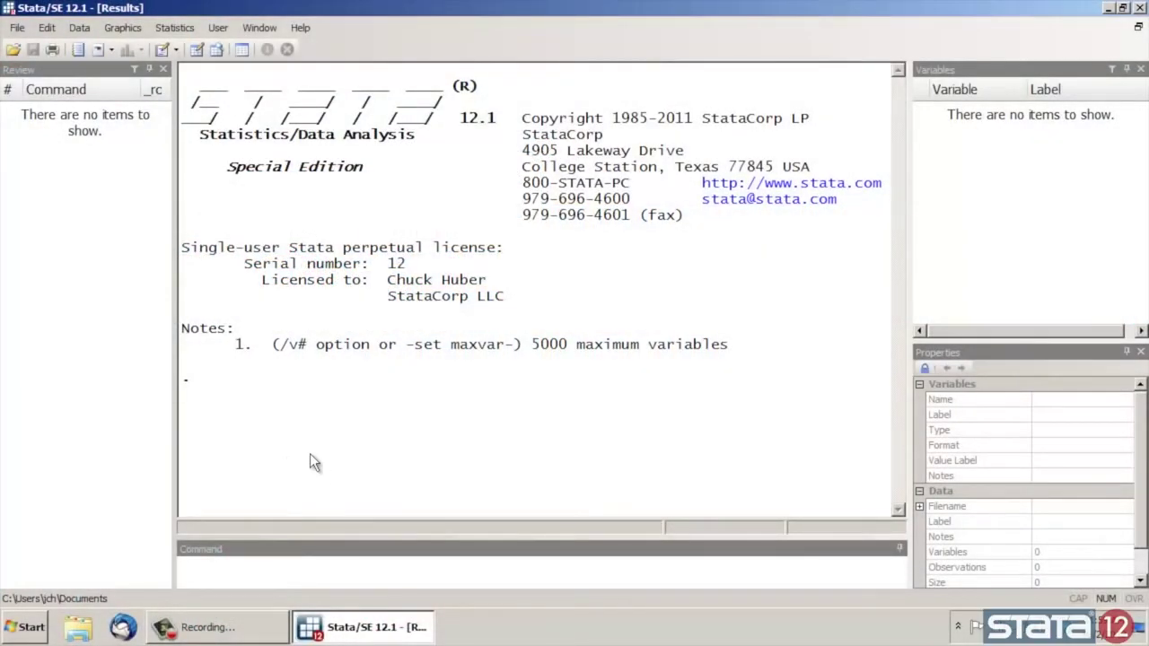
Load the nlsw88.dta example dataset installed with Stata, then close the help viewer
{"action": "left_click", "coordinate": [15, 27]}
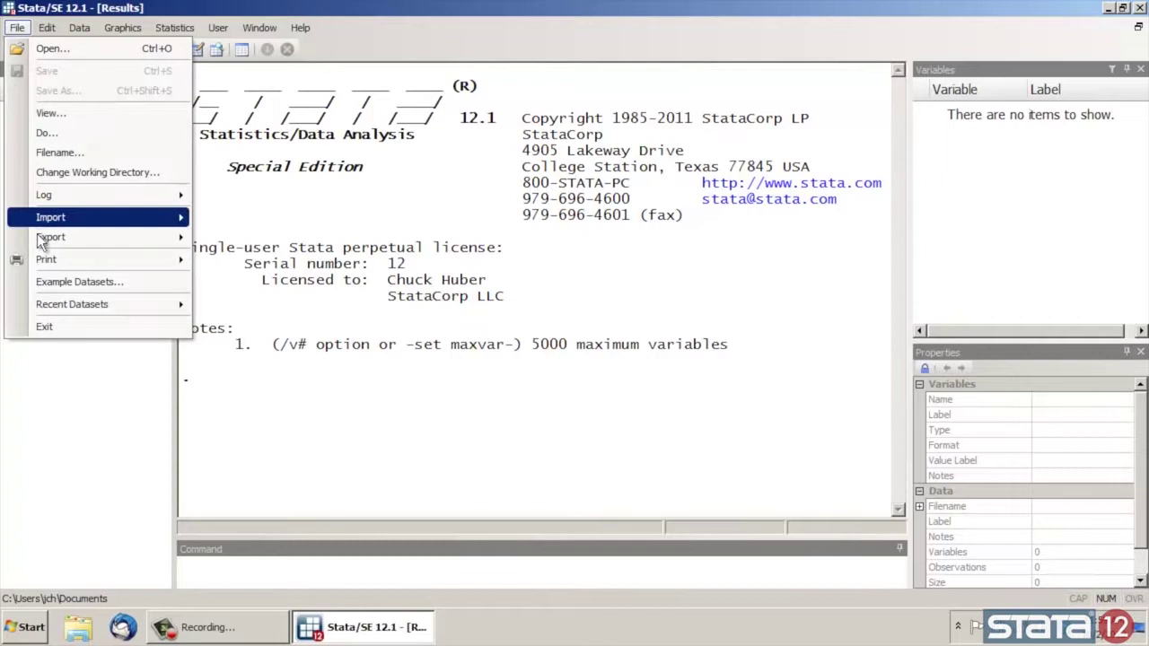
{"action": "left_click", "coordinate": [23, 284]}
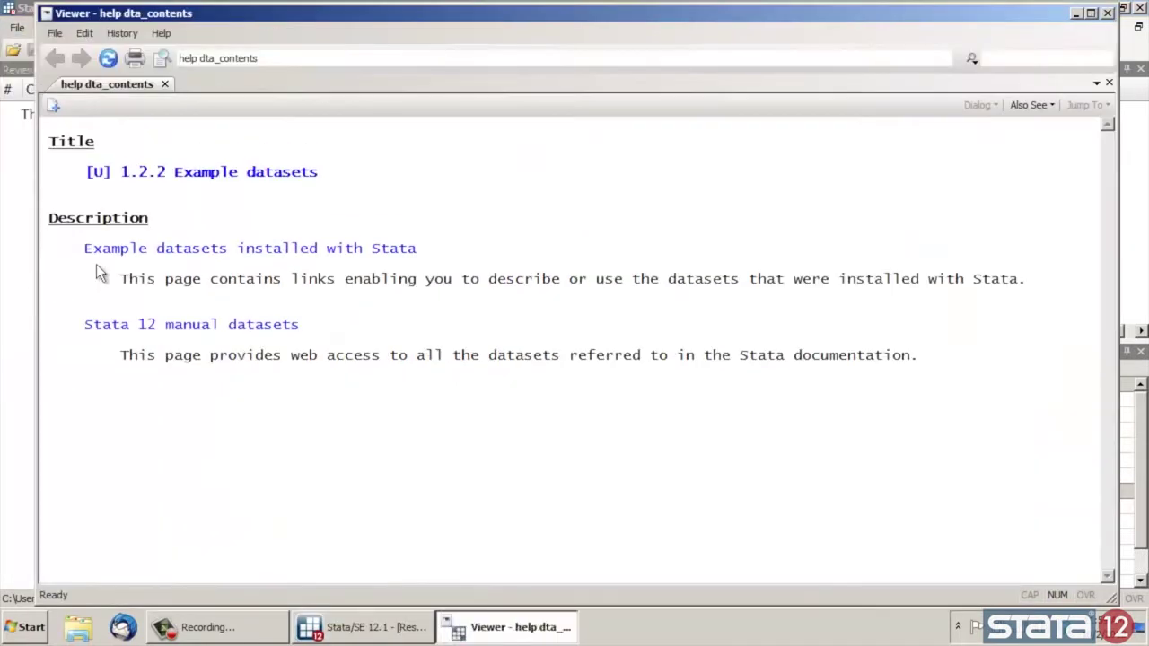
{"action": "left_click", "coordinate": [251, 251]}
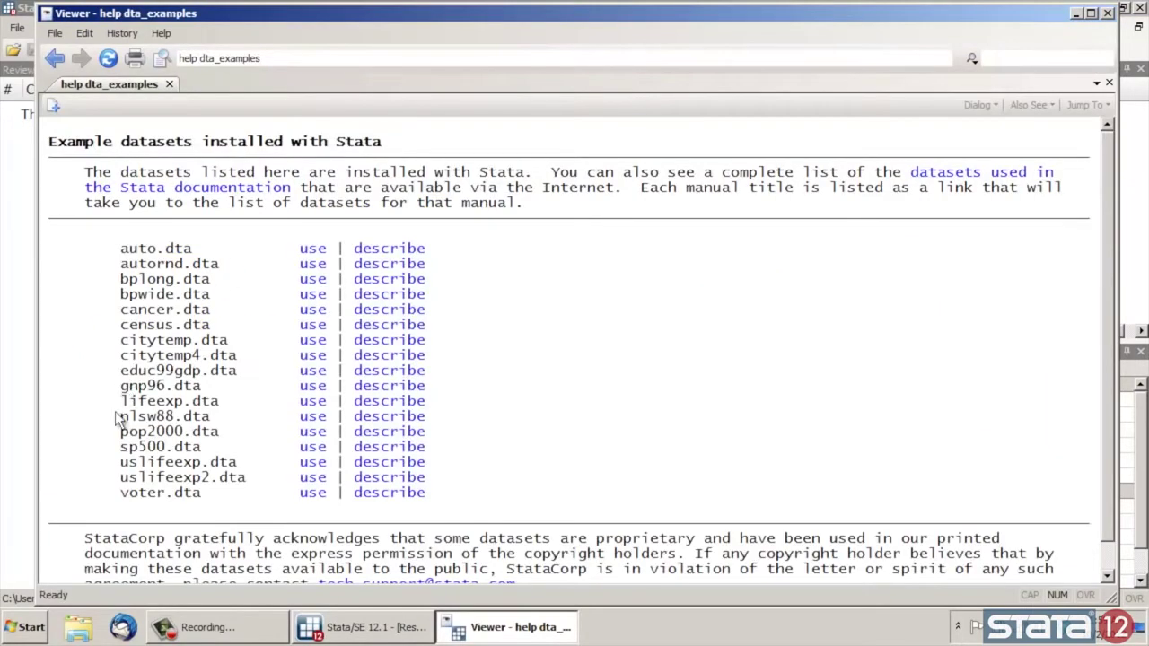
{"action": "left_click_drag", "start_coordinate": [115, 416], "coordinate": [209, 424]}
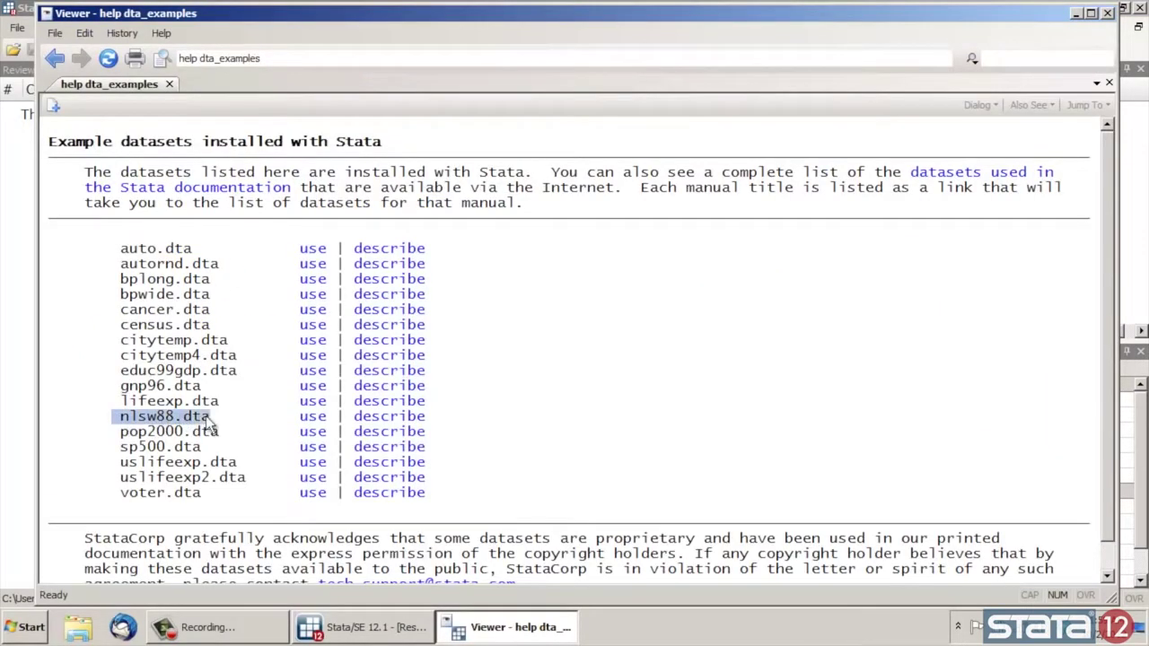
{"action": "left_click", "coordinate": [313, 419]}
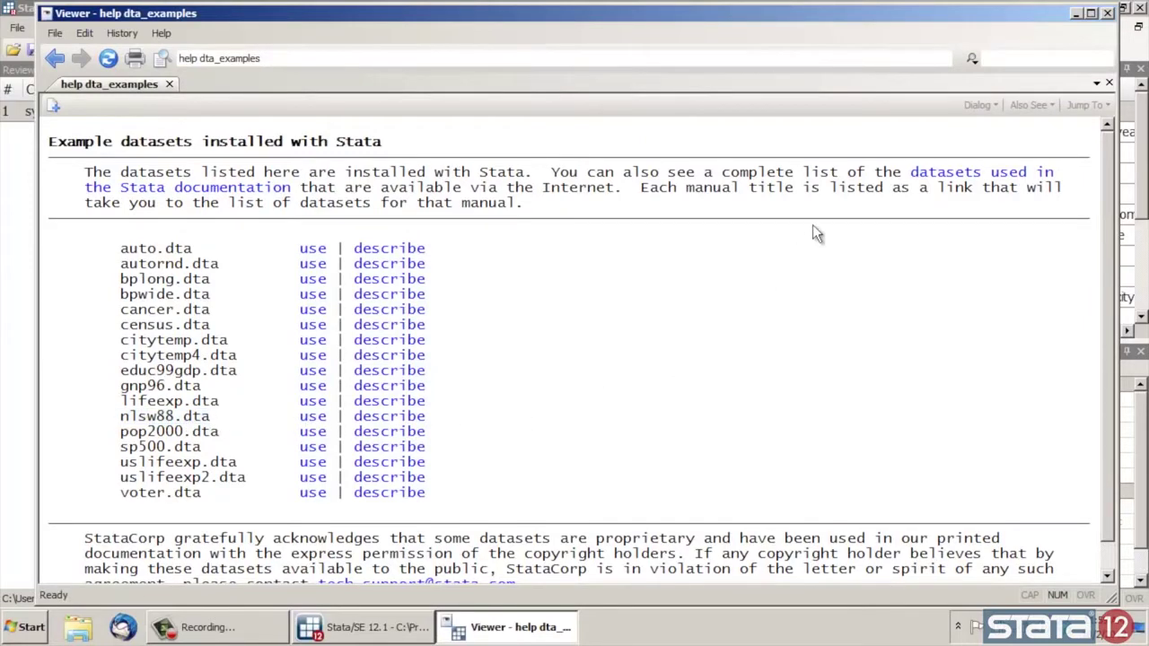
{"action": "left_click", "coordinate": [1107, 12]}
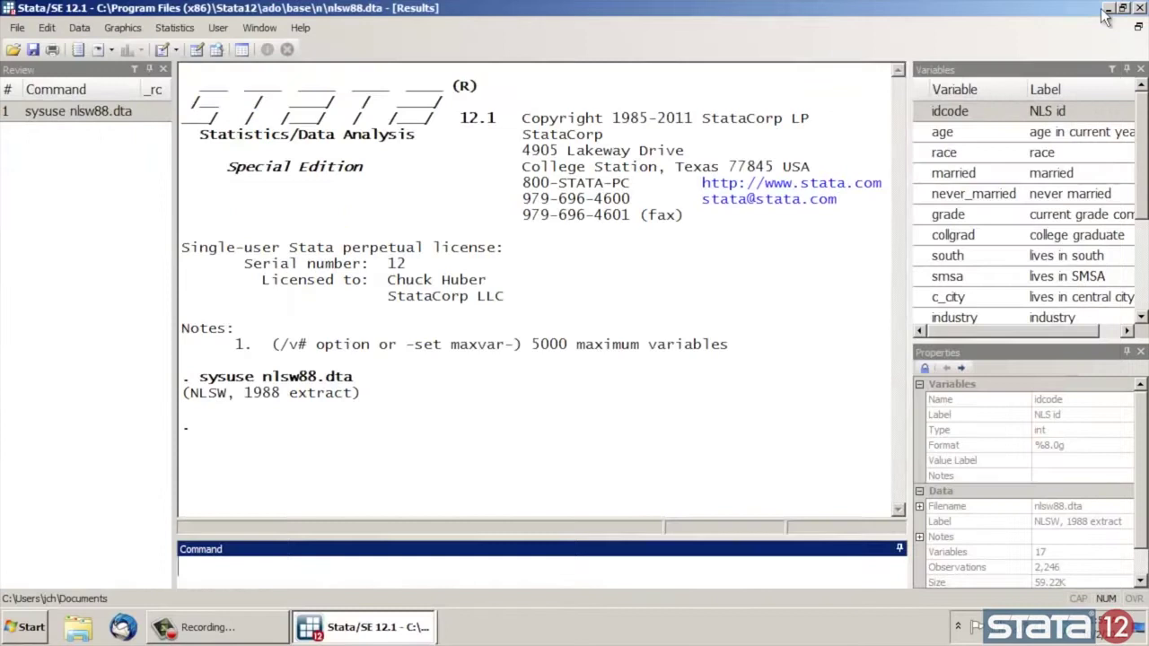
{"action": "left_click", "coordinate": [216, 50]}
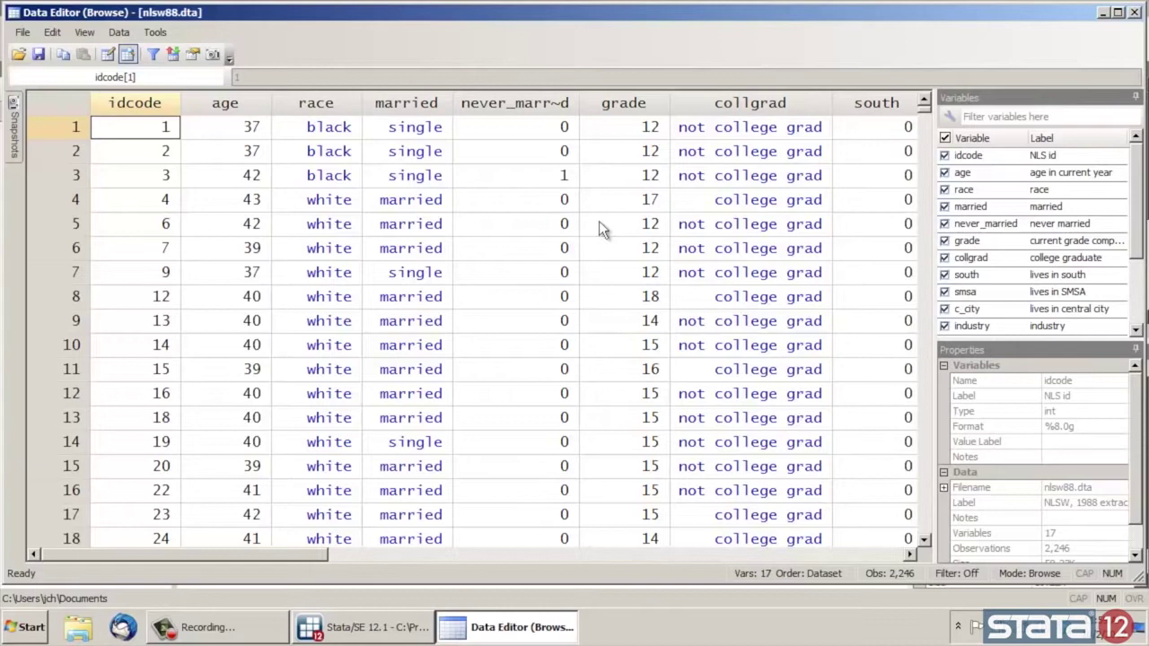
Close the Data Editor and start a pie chart with race as the category variable
{"action": "left_click", "coordinate": [1135, 13]}
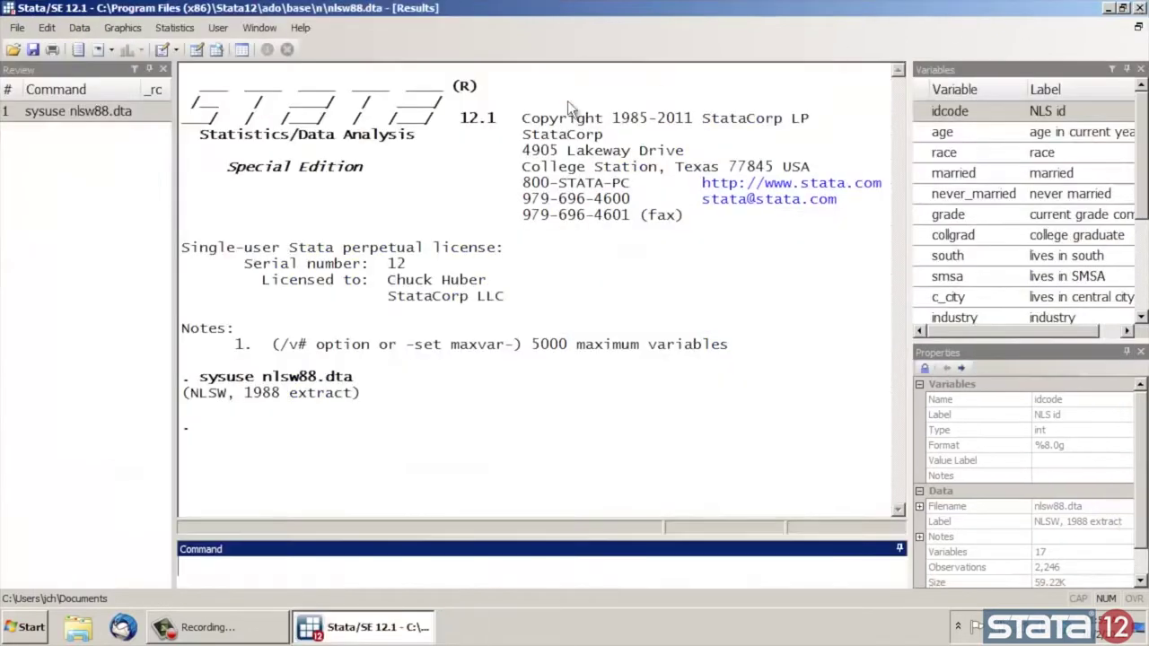
{"action": "left_click", "coordinate": [110, 32]}
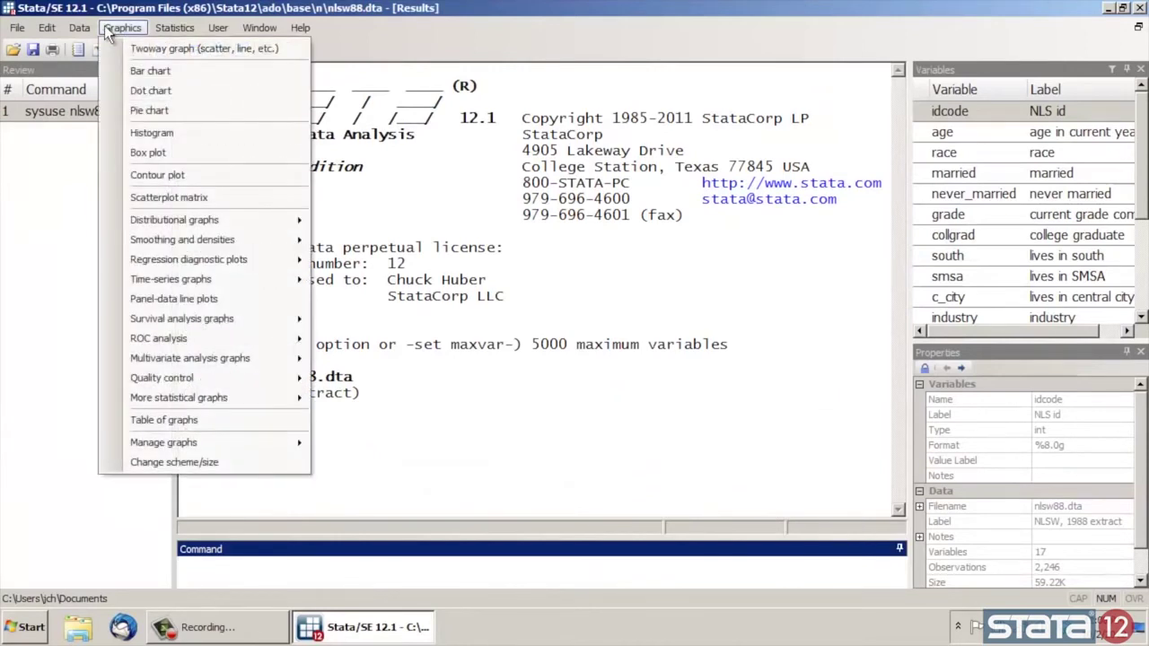
{"action": "left_click", "coordinate": [117, 111]}
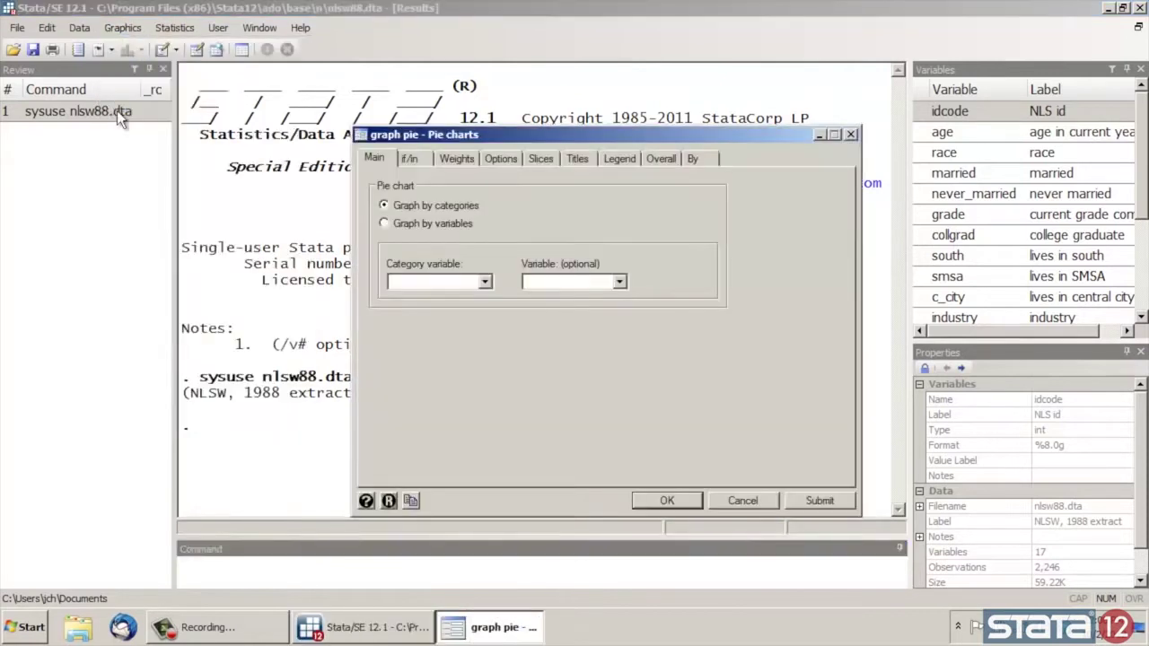
{"action": "left_click_drag", "start_coordinate": [509, 136], "coordinate": [795, 20]}
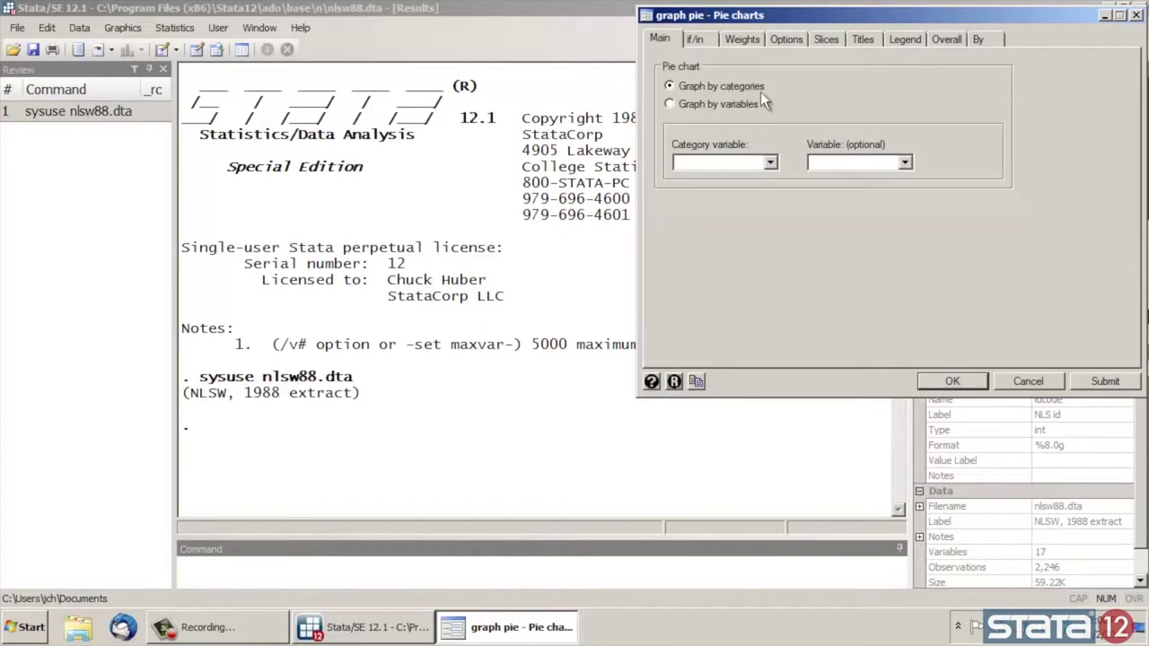
{"action": "left_click", "coordinate": [771, 163]}
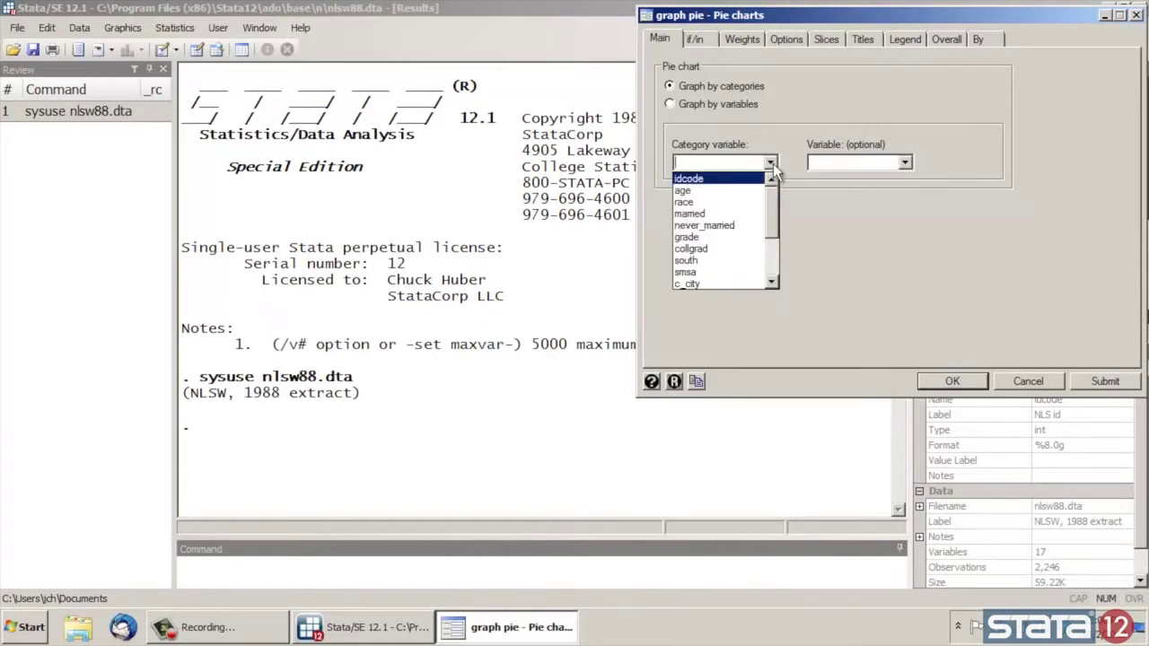
{"action": "left_click", "coordinate": [738, 201]}
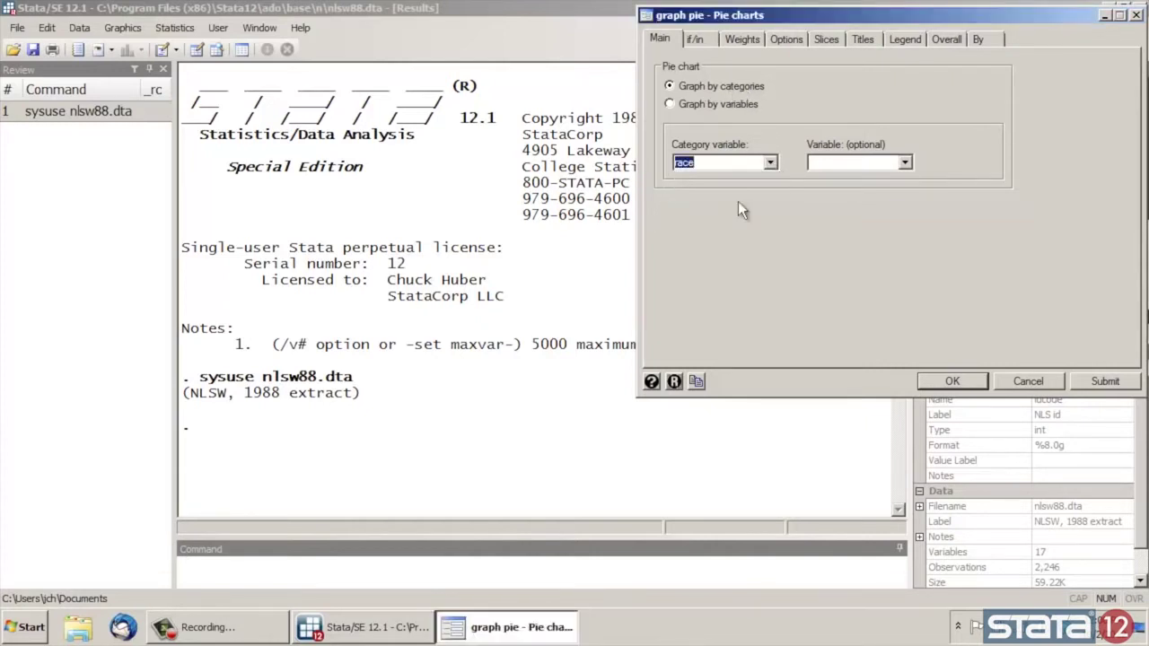
Draw the race pie chart and move its graph window aside
{"action": "left_click", "coordinate": [1105, 381]}
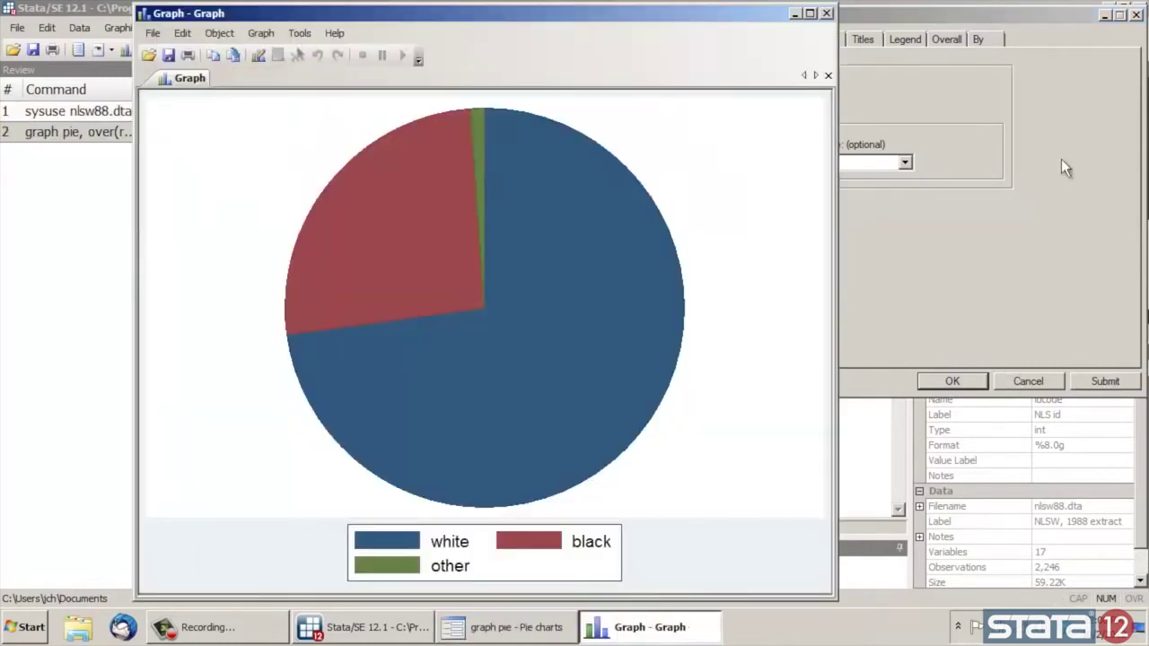
{"action": "left_click_drag", "start_coordinate": [769, 18], "coordinate": [634, 16]}
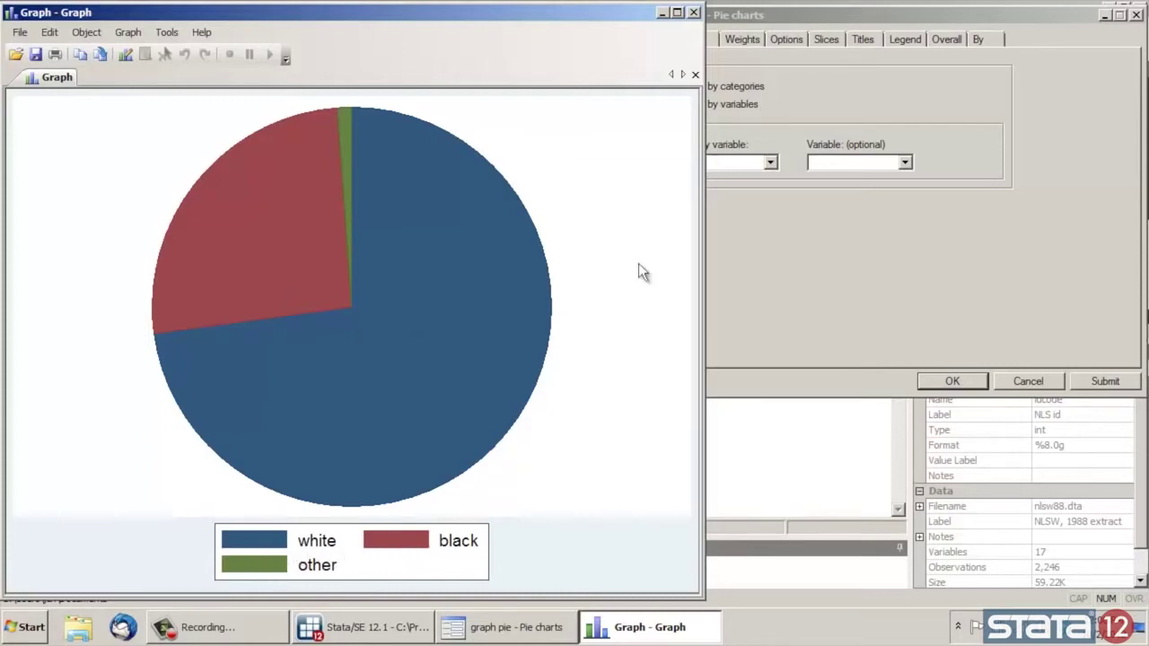
Lay out the pie chart legend in 3 columns and redraw the chart
{"action": "left_click", "coordinate": [908, 25]}
{"action": "left_click", "coordinate": [902, 36]}
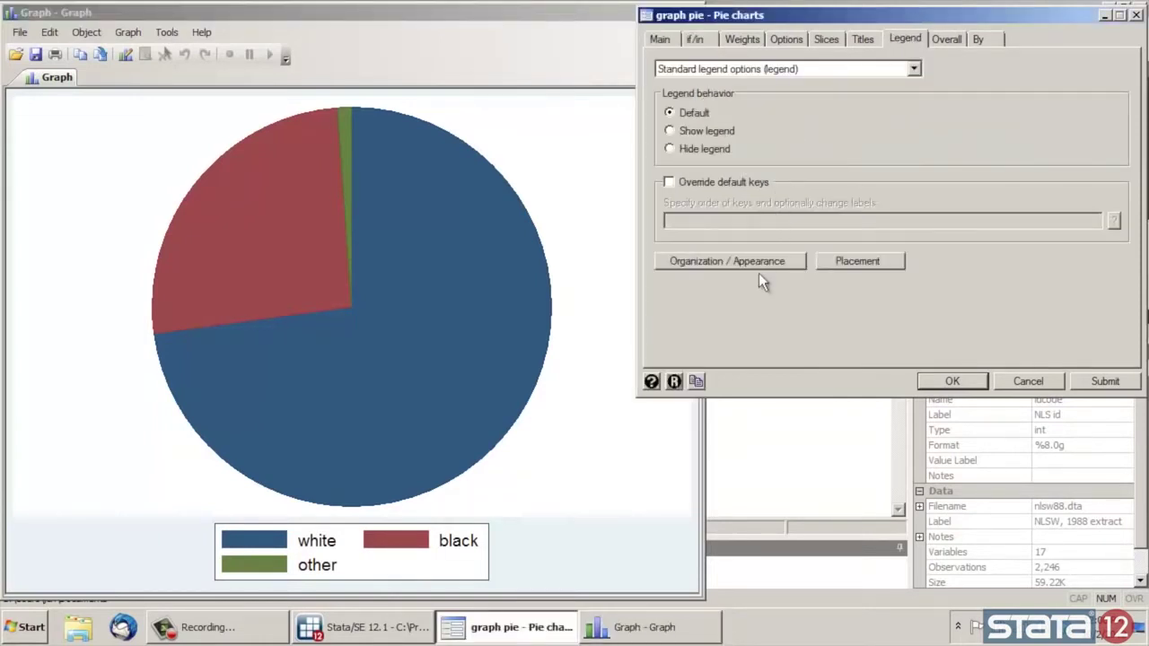
{"action": "left_click", "coordinate": [701, 262]}
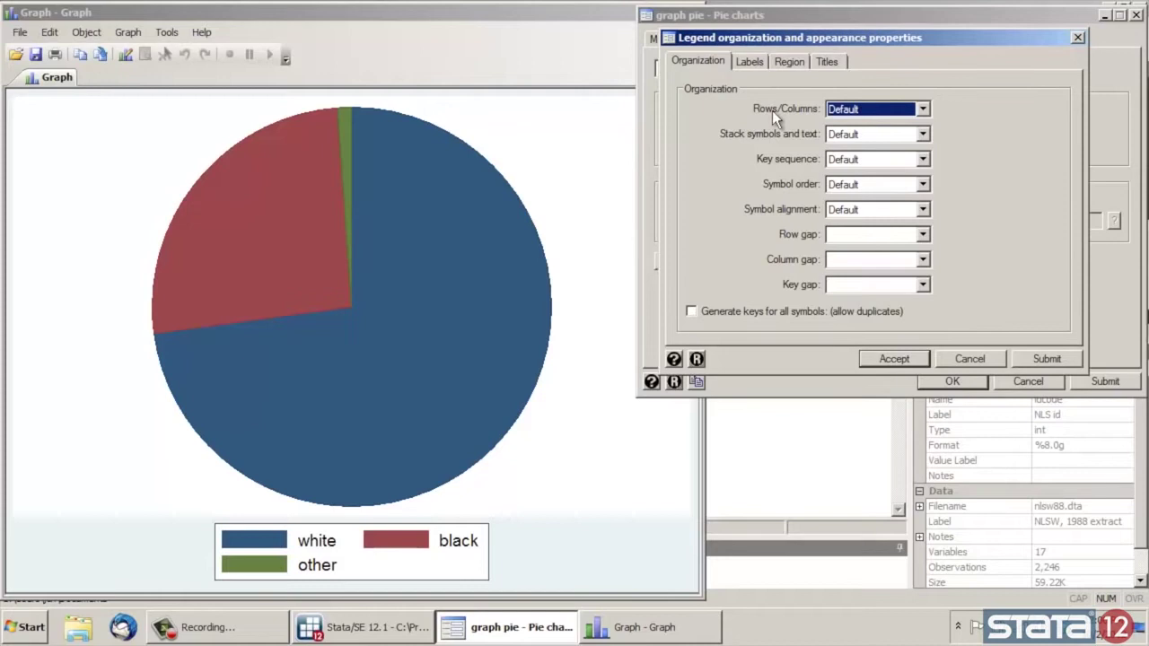
{"action": "left_click", "coordinate": [921, 109]}
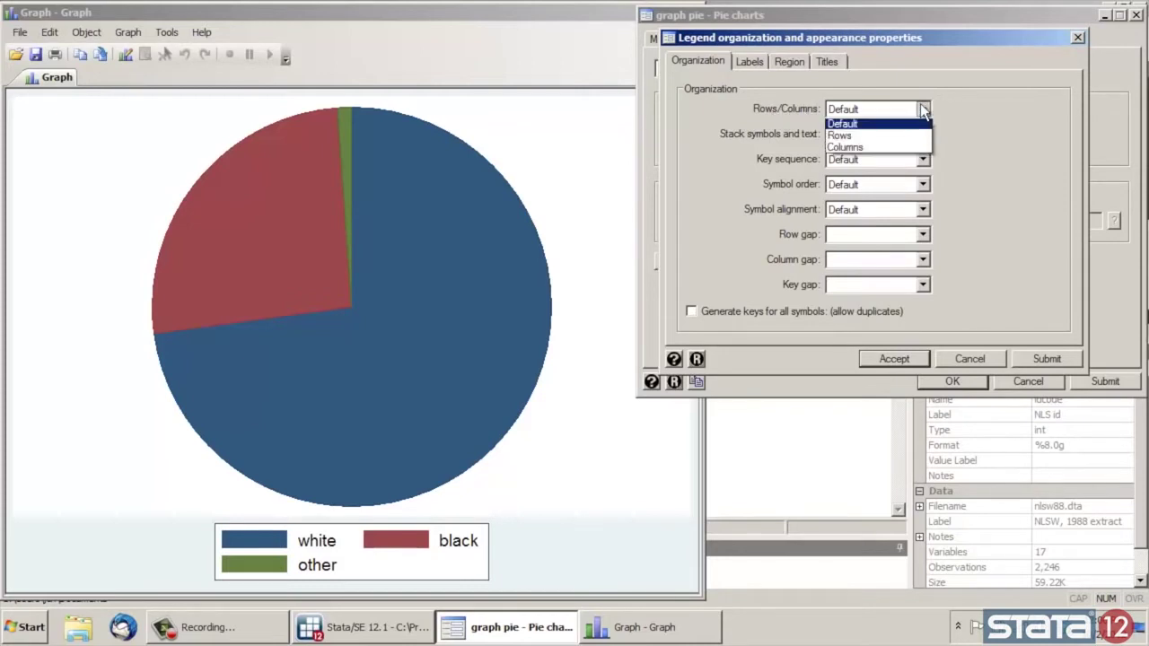
{"action": "left_click", "coordinate": [902, 149]}
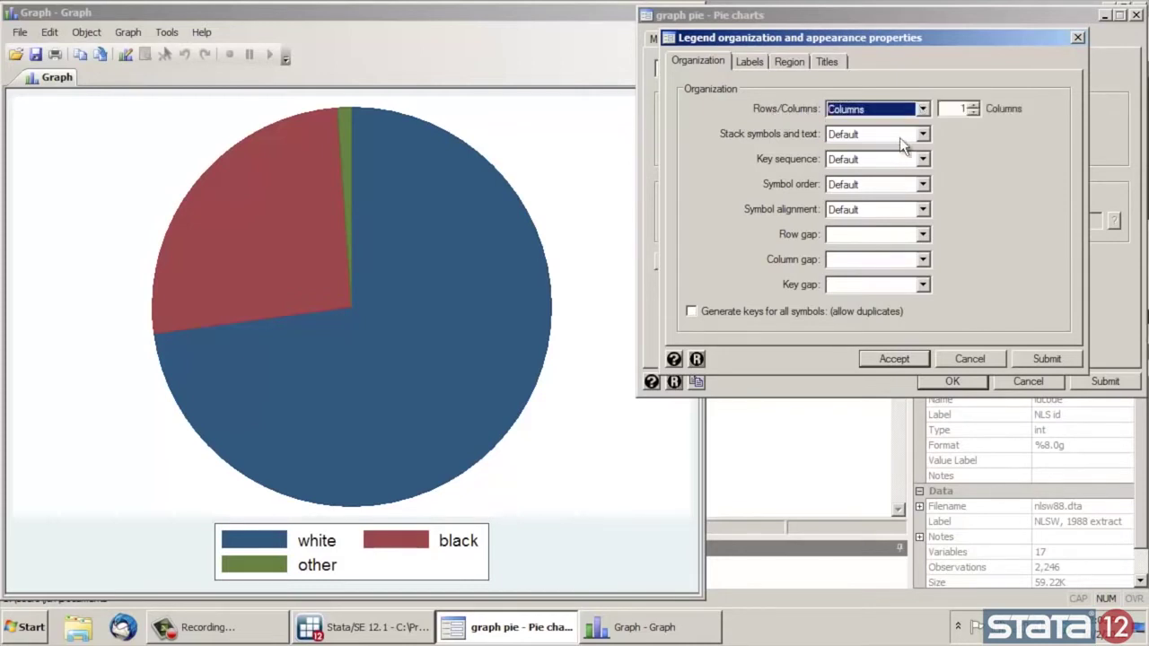
{"action": "left_click", "coordinate": [973, 104]}
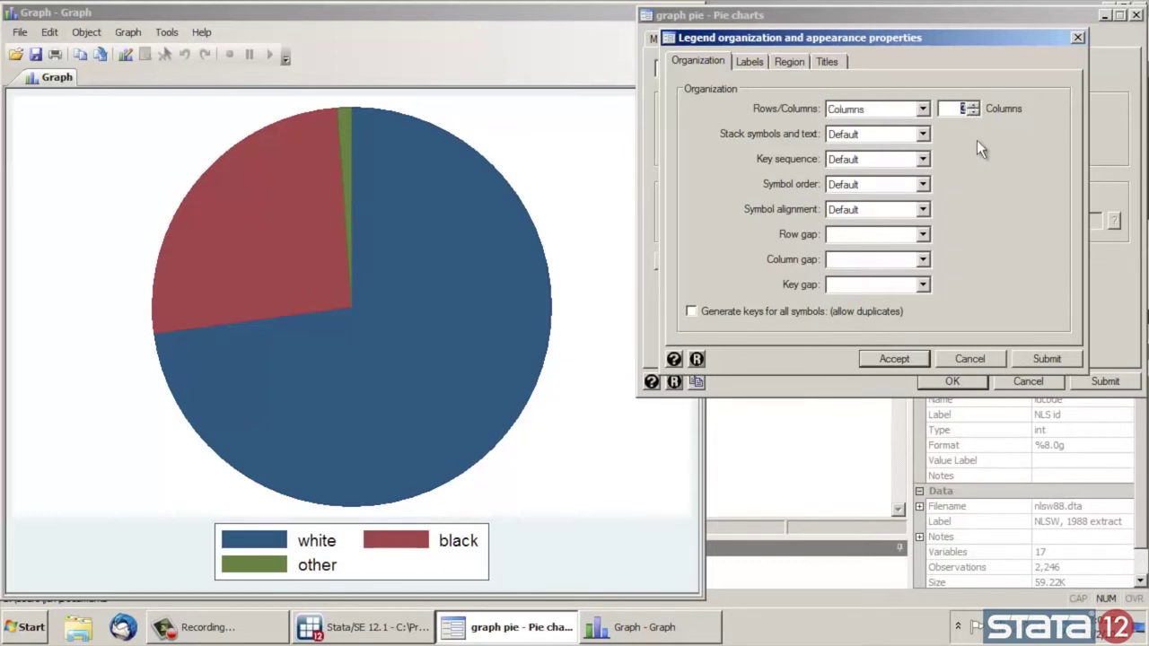
{"action": "left_click", "coordinate": [904, 360]}
{"action": "left_click", "coordinate": [1099, 378]}
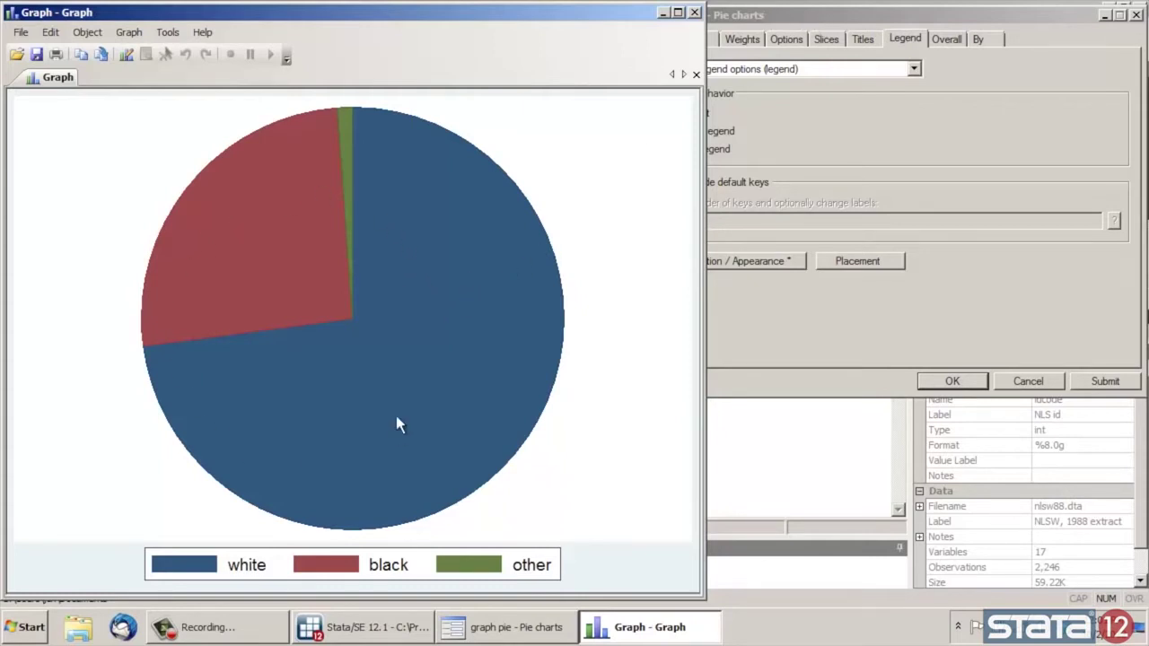
Set the label type for all slices to Percent and redraw the chart
{"action": "left_click", "coordinate": [889, 16]}
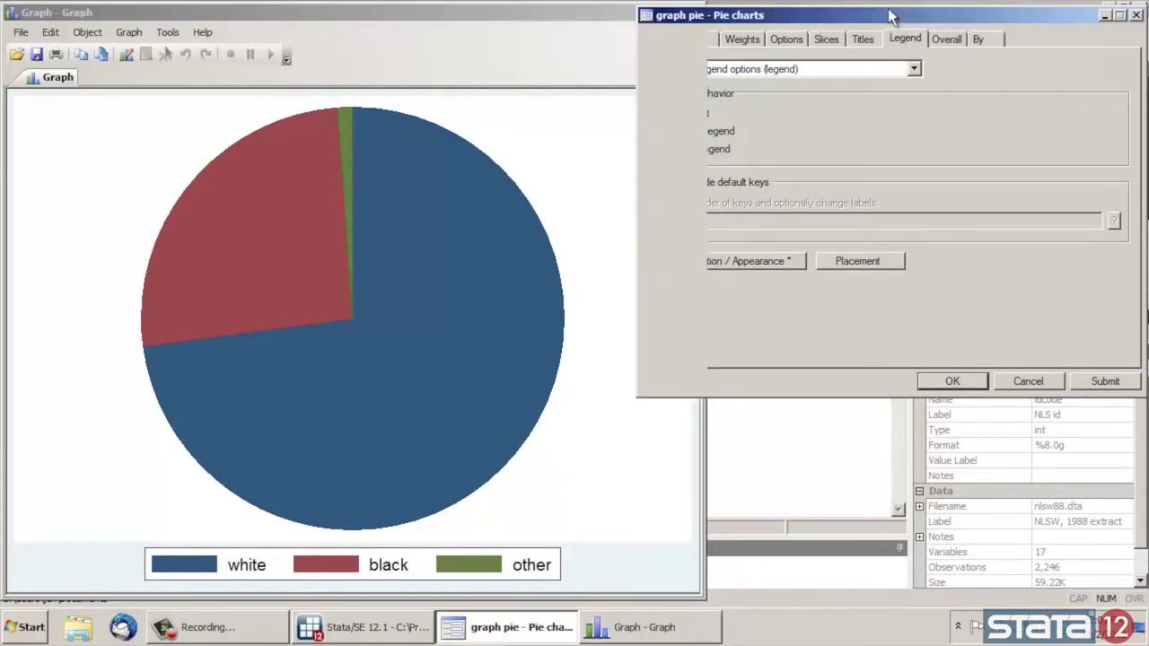
{"action": "left_click", "coordinate": [824, 39]}
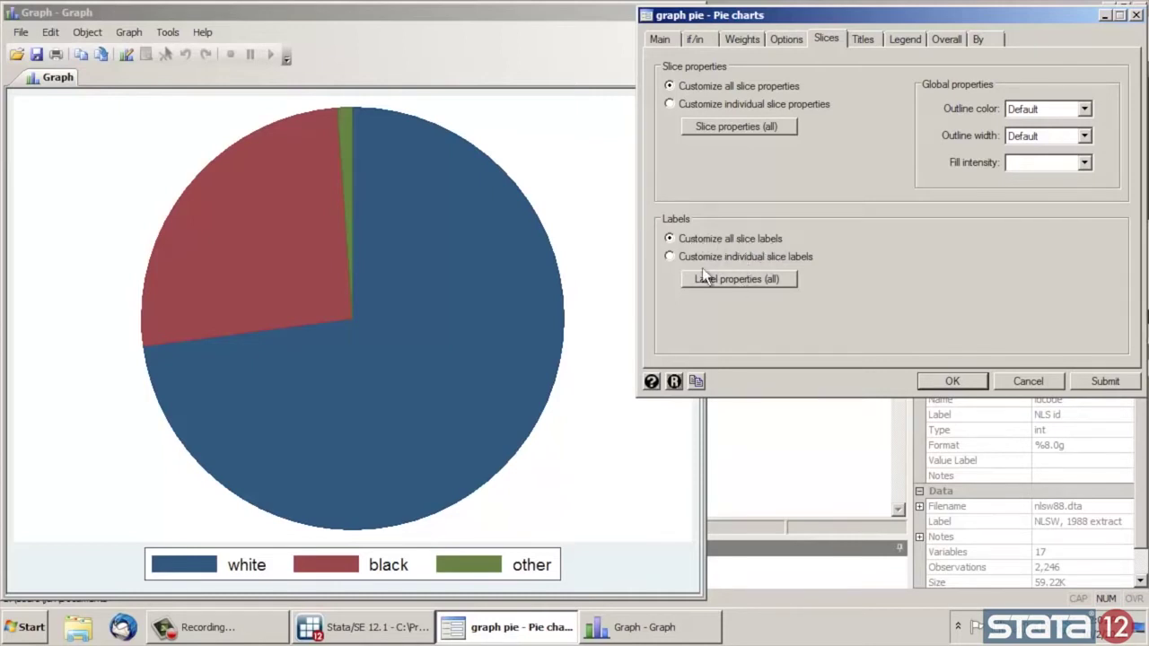
{"action": "left_click", "coordinate": [723, 278]}
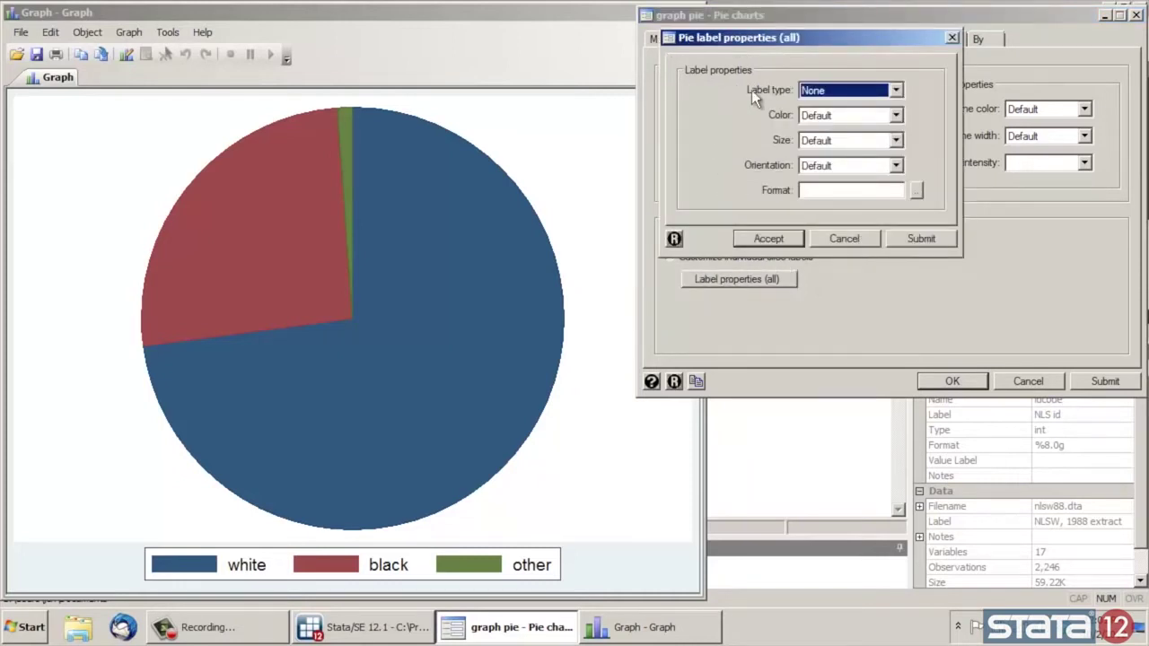
{"action": "left_click", "coordinate": [895, 90]}
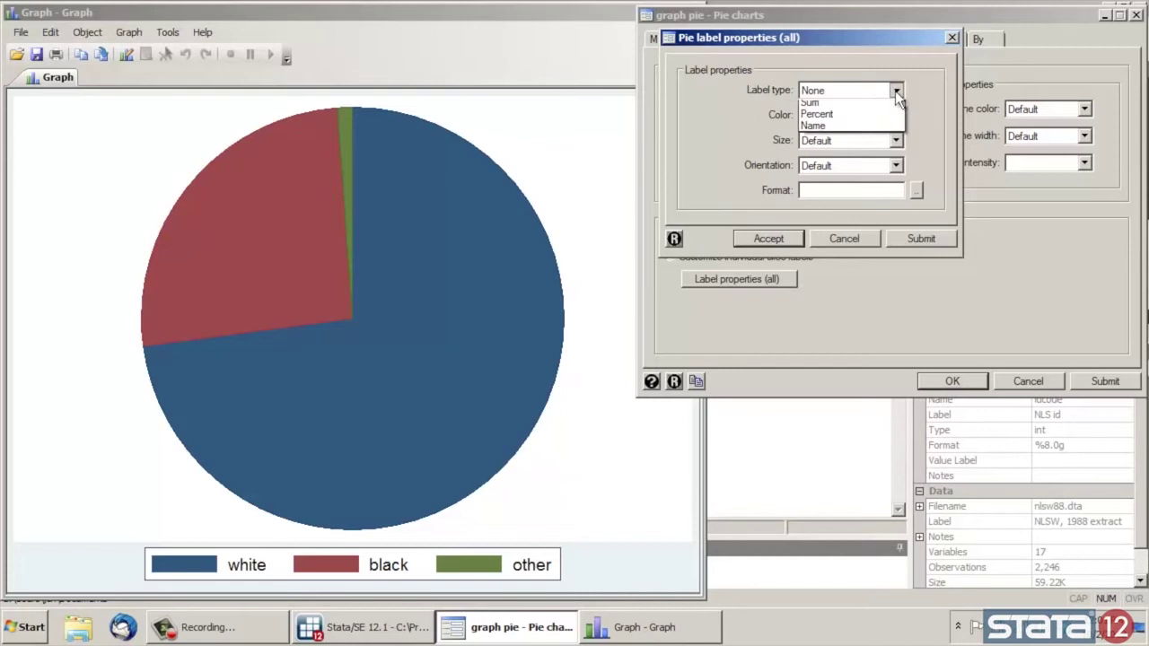
{"action": "left_click", "coordinate": [869, 130]}
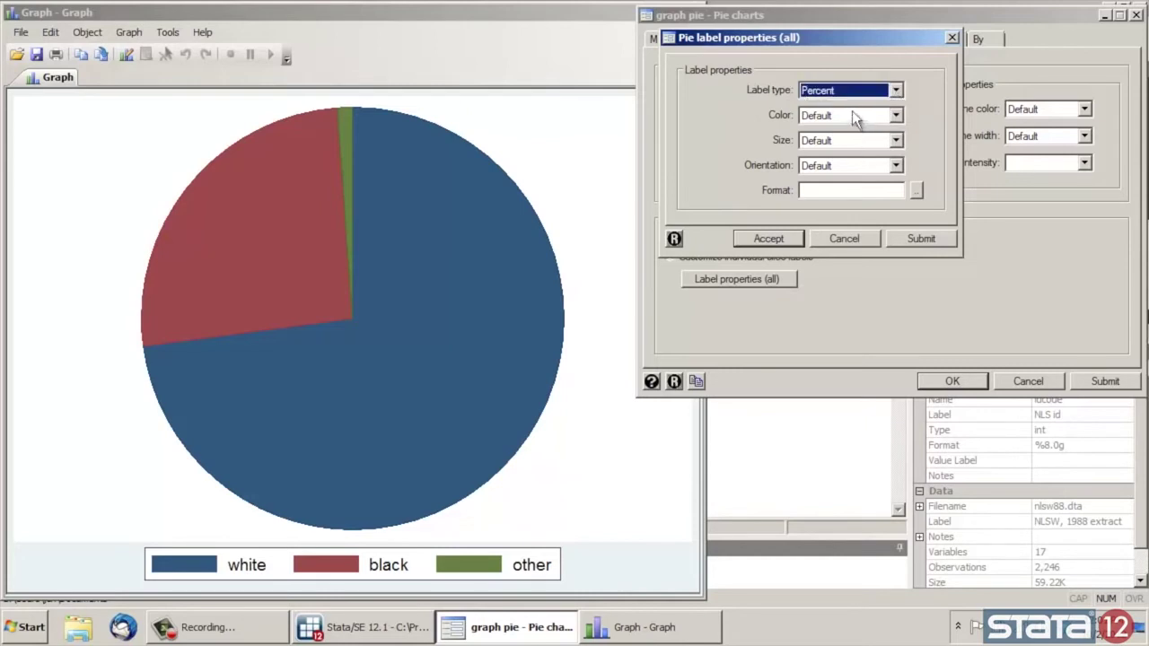
{"action": "left_click", "coordinate": [773, 237]}
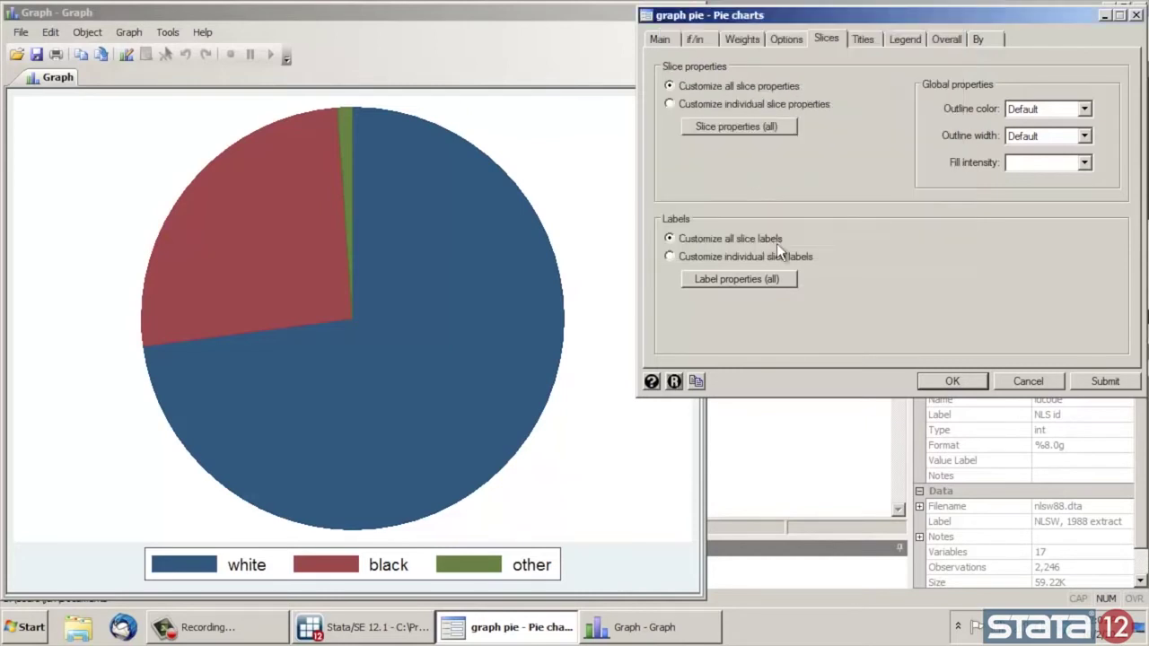
{"action": "left_click", "coordinate": [1100, 382]}
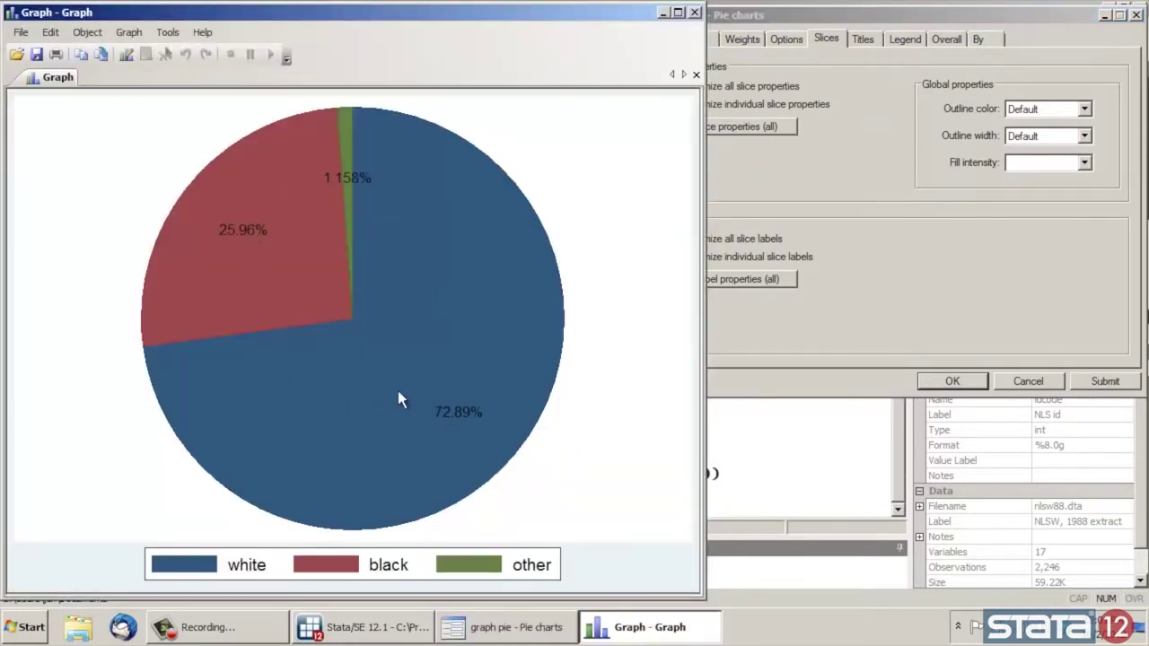
{"action": "left_click", "coordinate": [859, 201]}
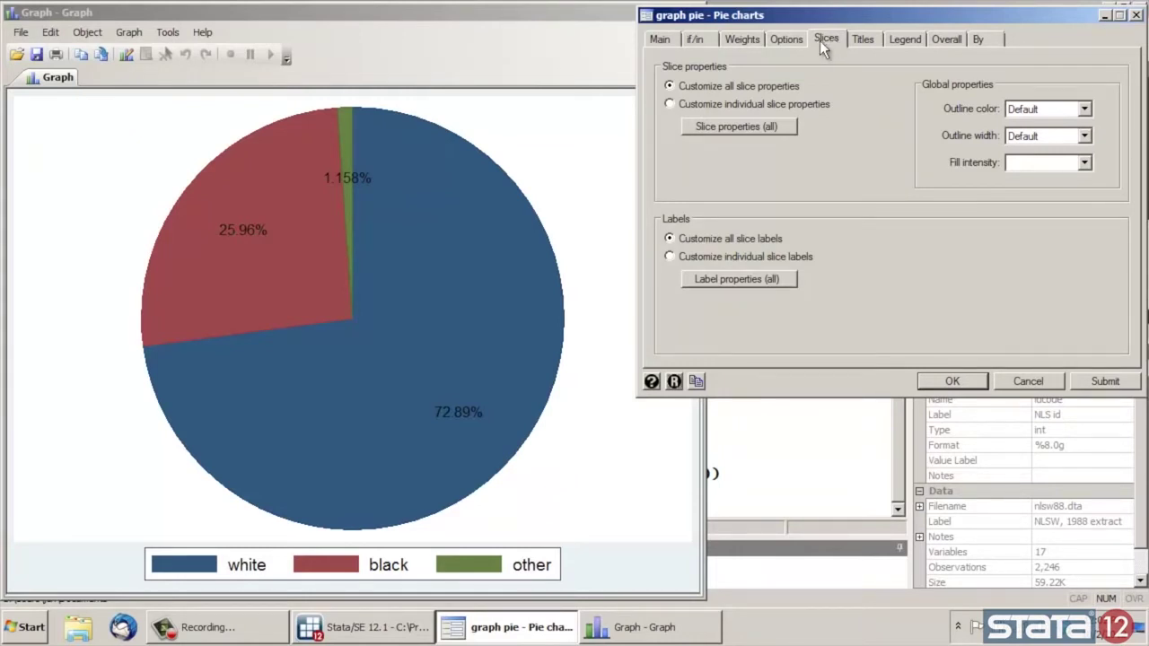
Explode all slices at the default distance and redraw the pie chart
{"action": "left_click", "coordinate": [669, 86]}
{"action": "left_click", "coordinate": [743, 125]}
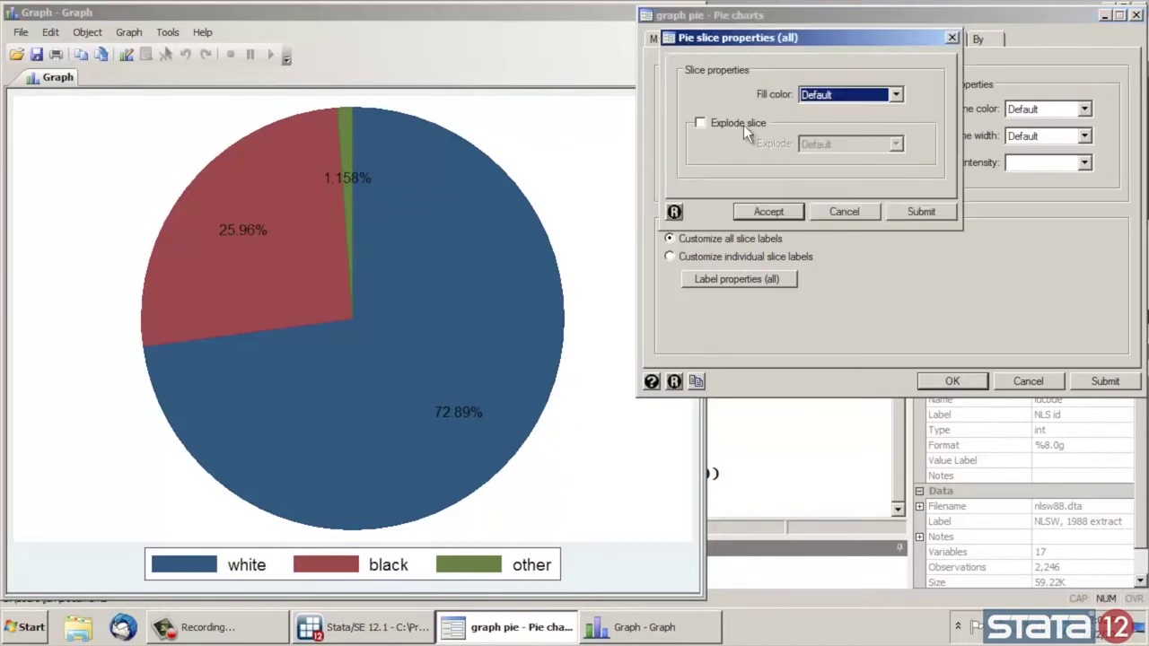
{"action": "left_click", "coordinate": [698, 123]}
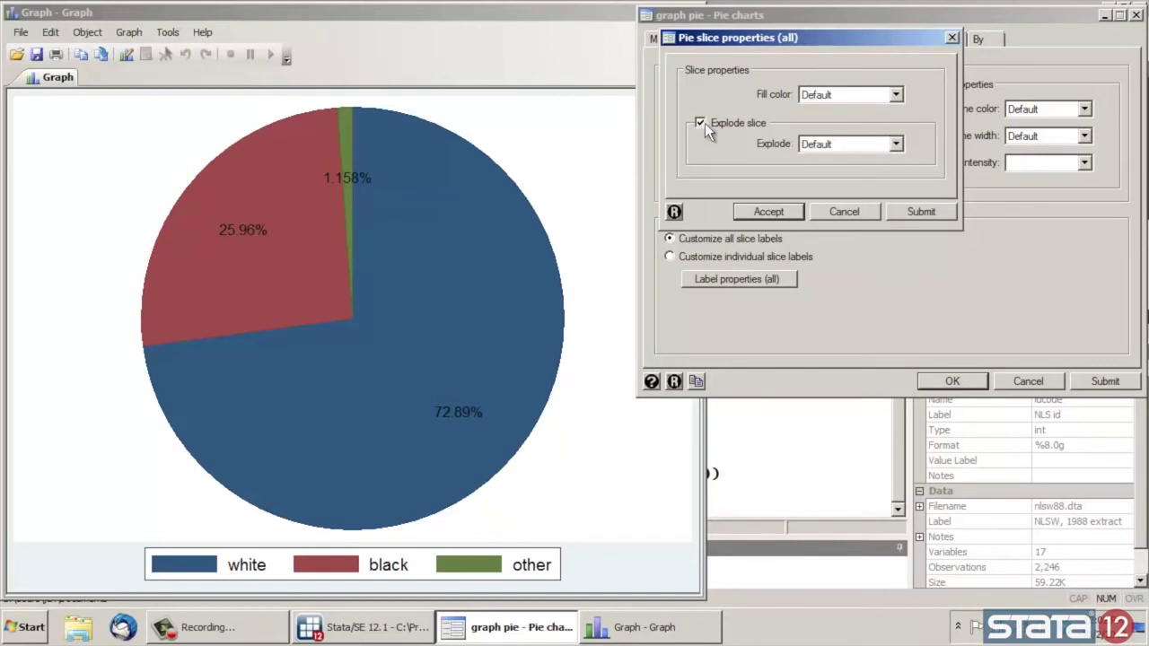
{"action": "left_click", "coordinate": [895, 144]}
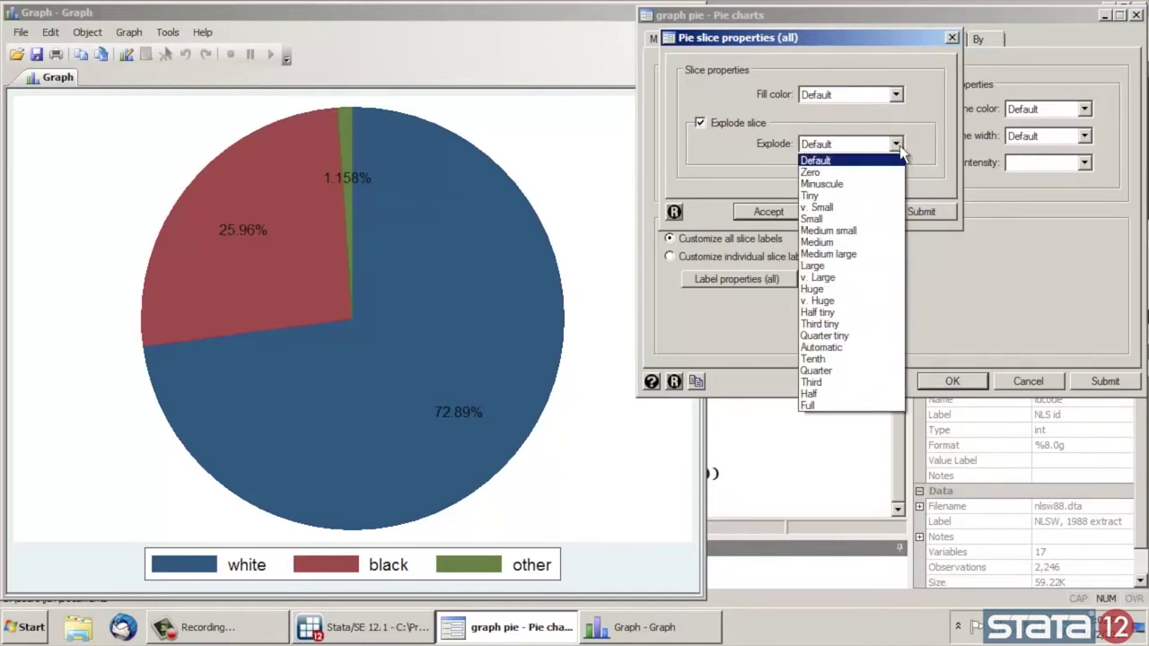
{"action": "left_click", "coordinate": [896, 144]}
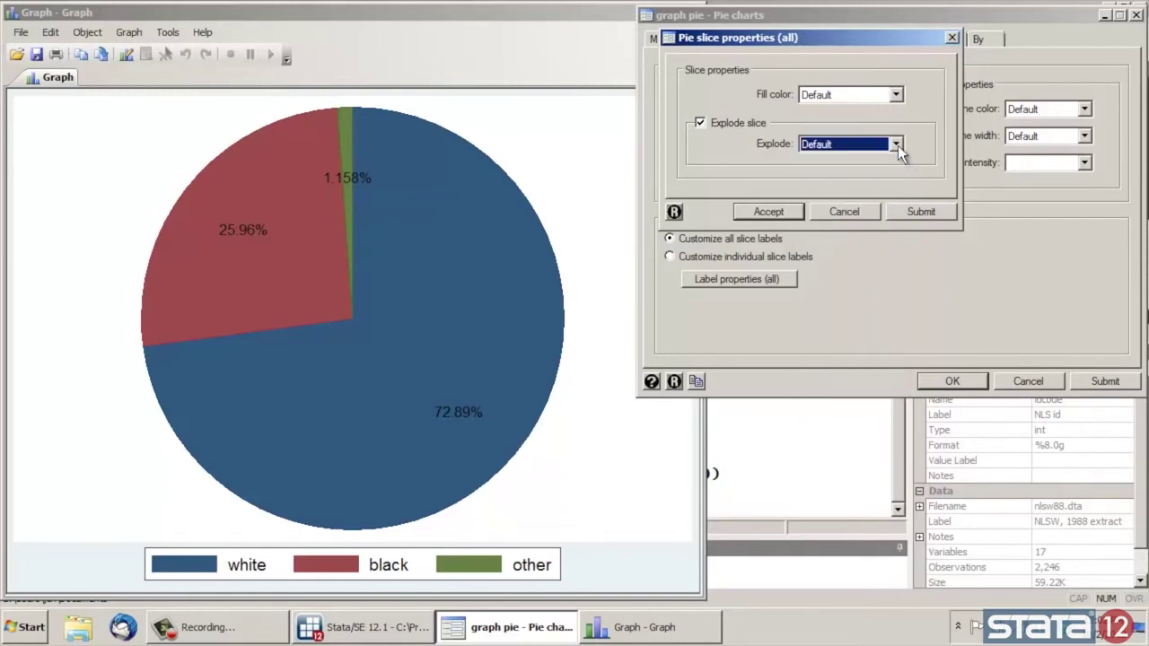
{"action": "left_click", "coordinate": [753, 214]}
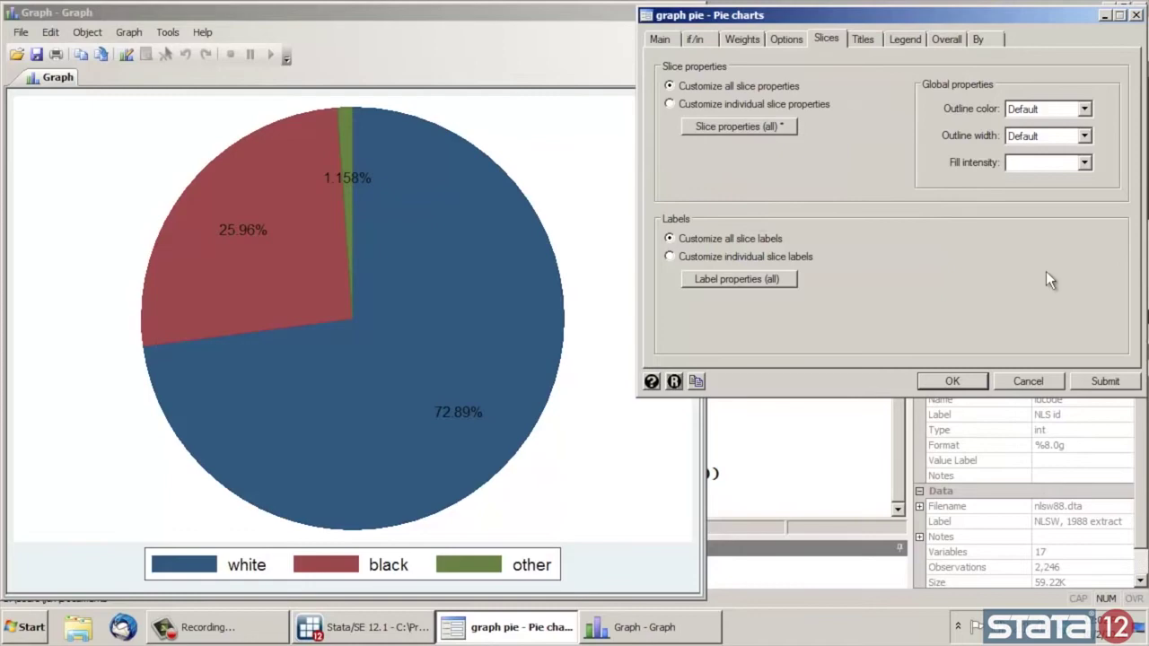
{"action": "left_click", "coordinate": [1089, 380]}
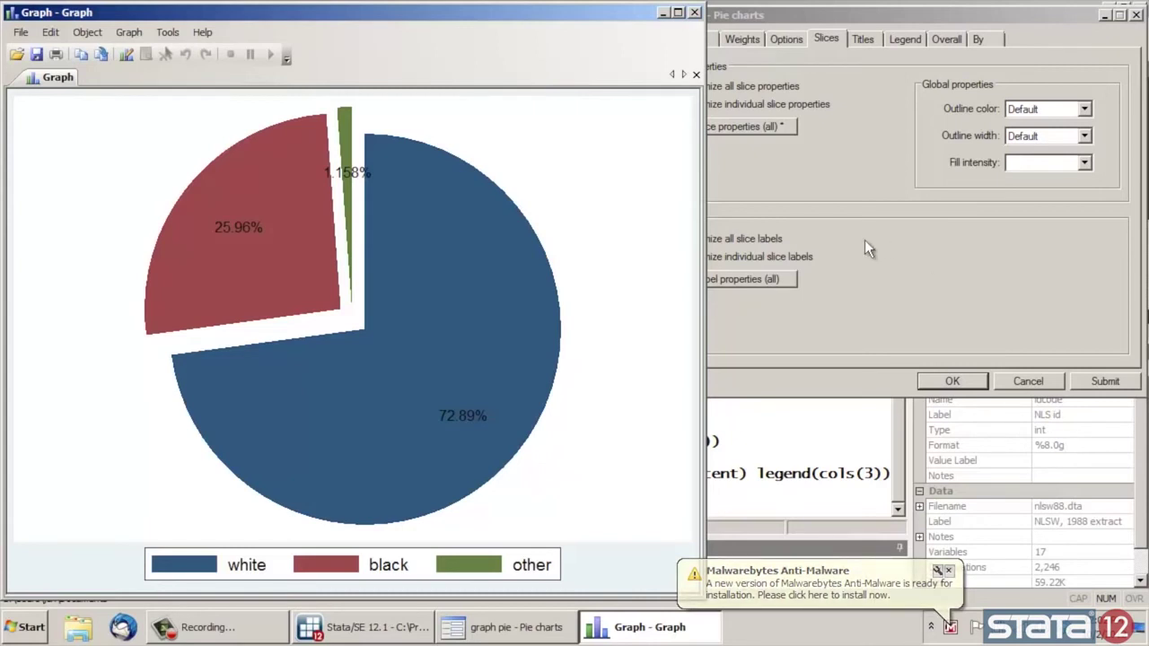
{"action": "left_click", "coordinate": [853, 154]}
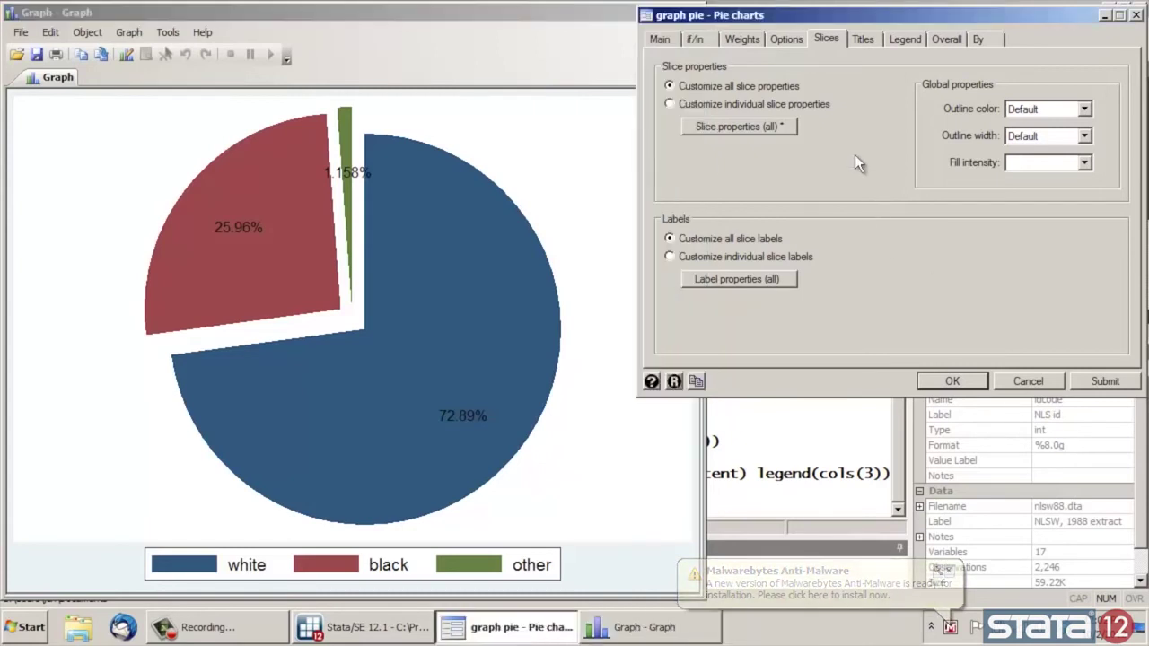
Draw subgraphs by the married variable, giving separate single and married pies
{"action": "left_click", "coordinate": [983, 39]}
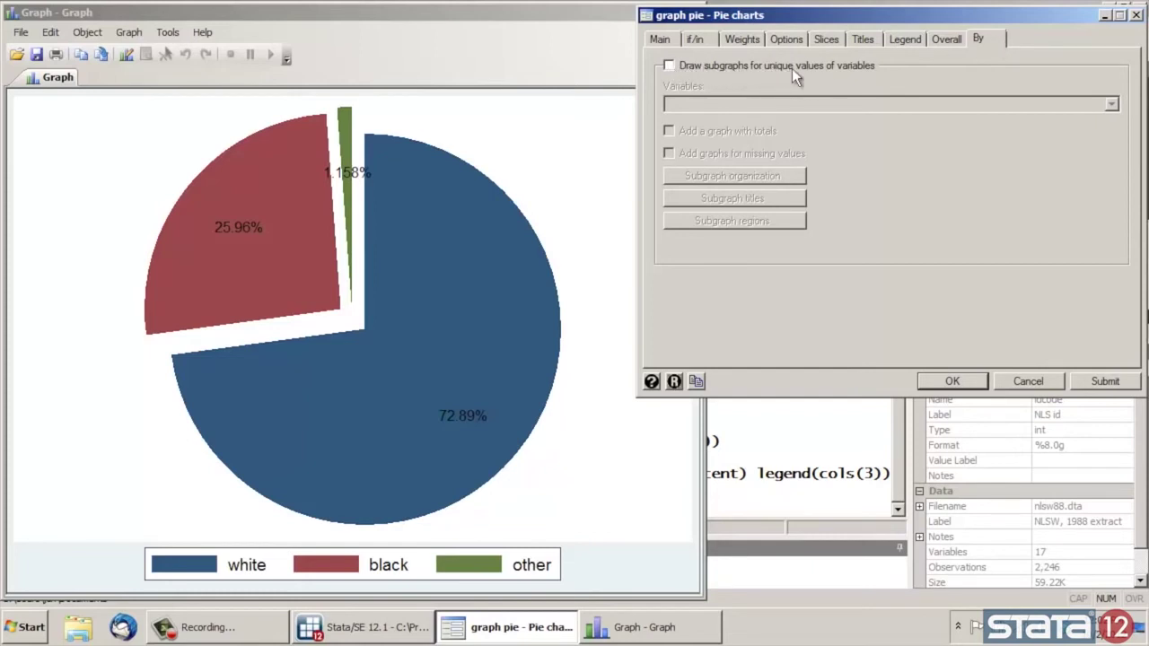
{"action": "left_click", "coordinate": [669, 65]}
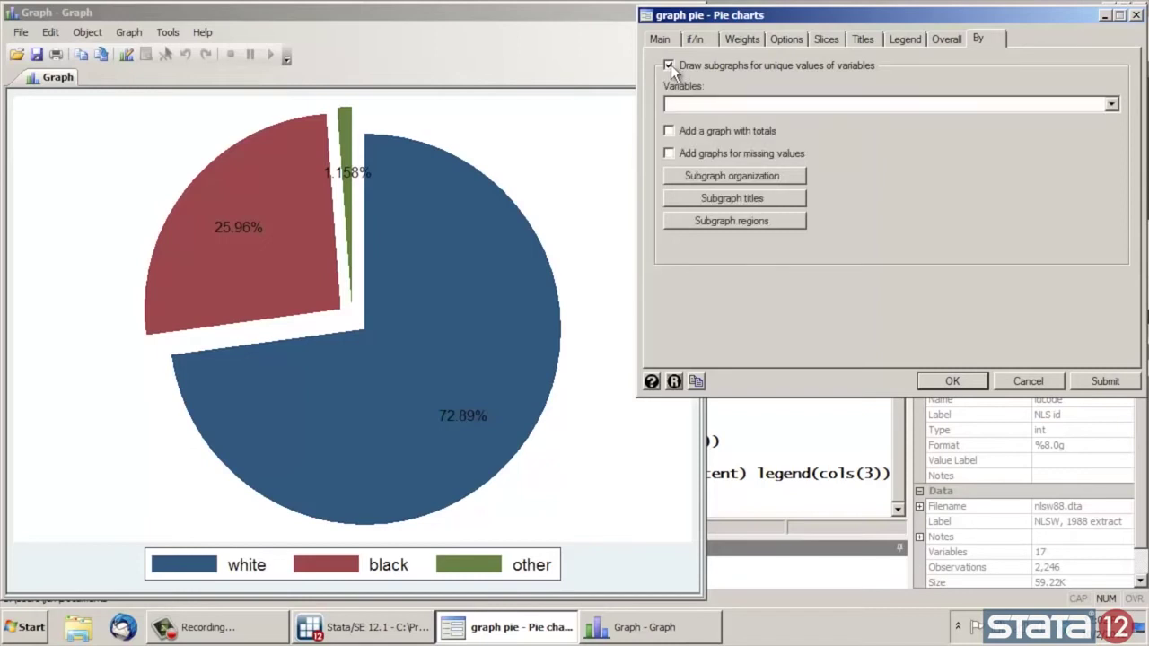
{"action": "left_click", "coordinate": [1112, 104]}
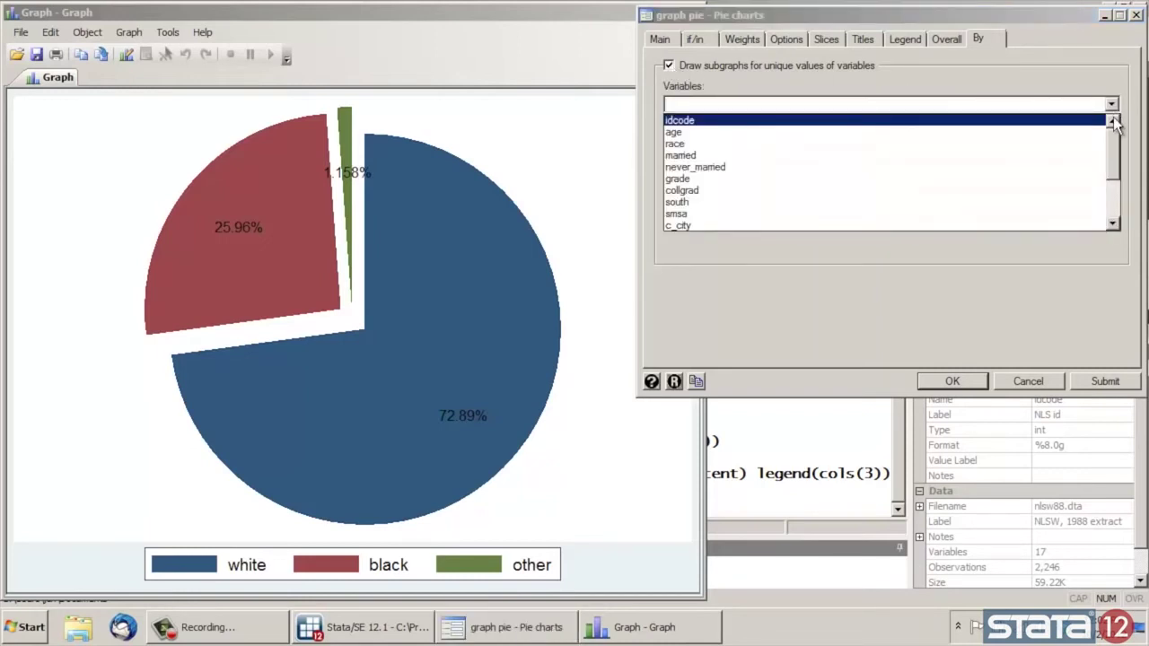
{"action": "left_click", "coordinate": [868, 158]}
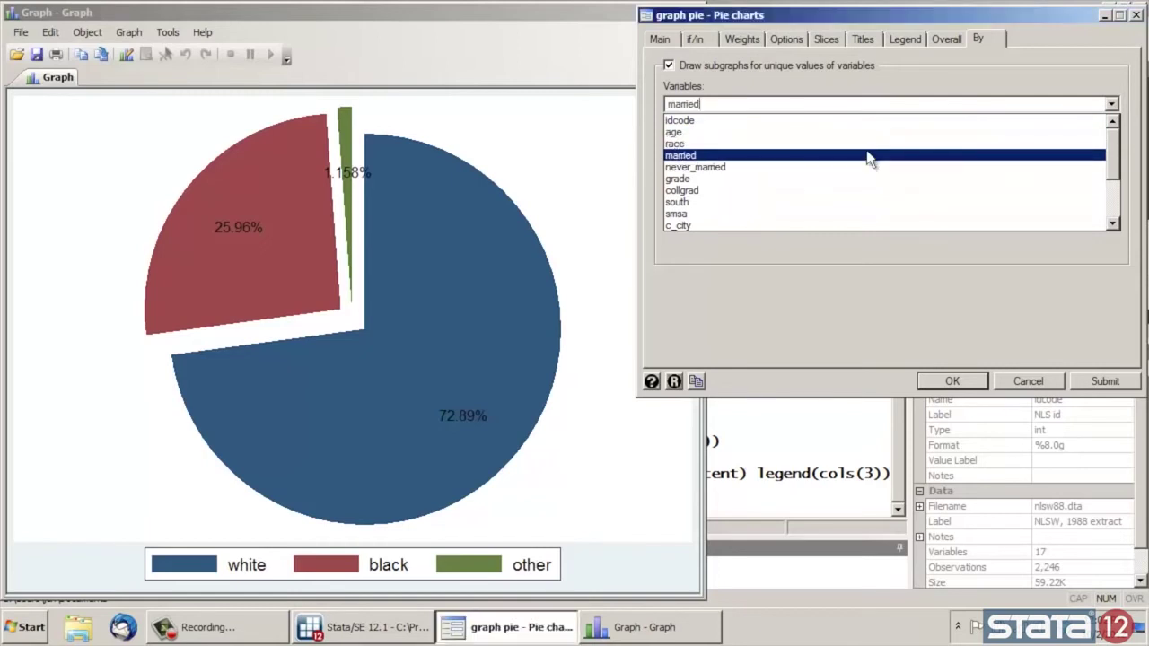
{"action": "left_click", "coordinate": [1089, 384]}
{"action": "left_click", "coordinate": [1088, 383]}
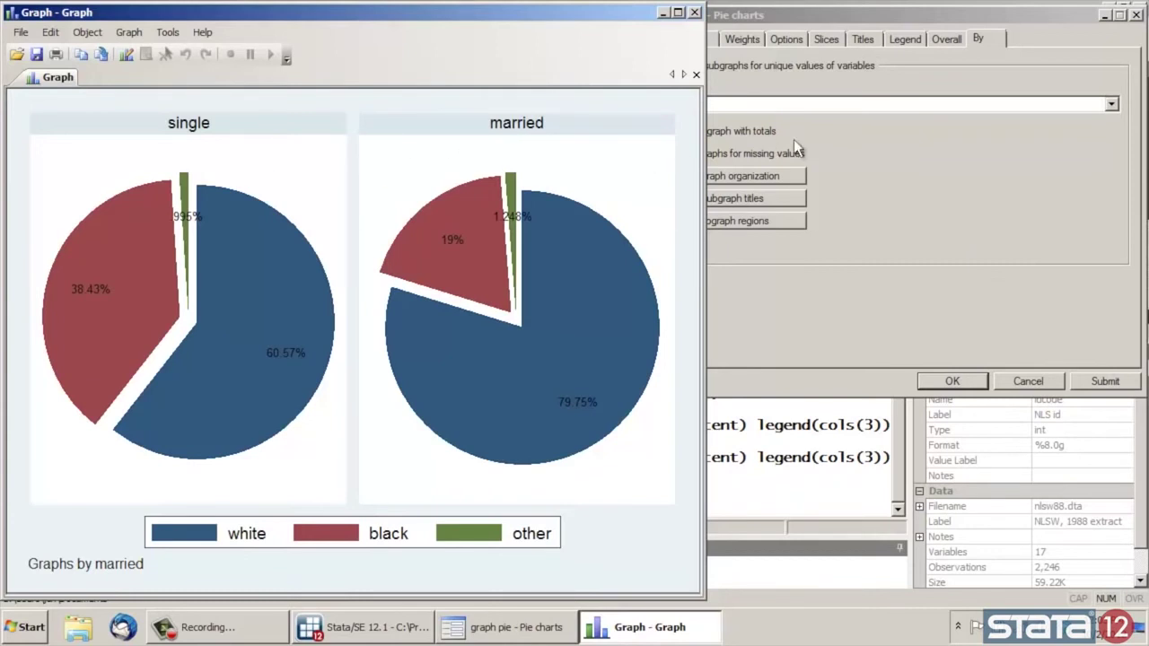
Title the chart 'Pie Chart of Race by Marital Status' and redraw it
{"action": "left_click", "coordinate": [867, 38]}
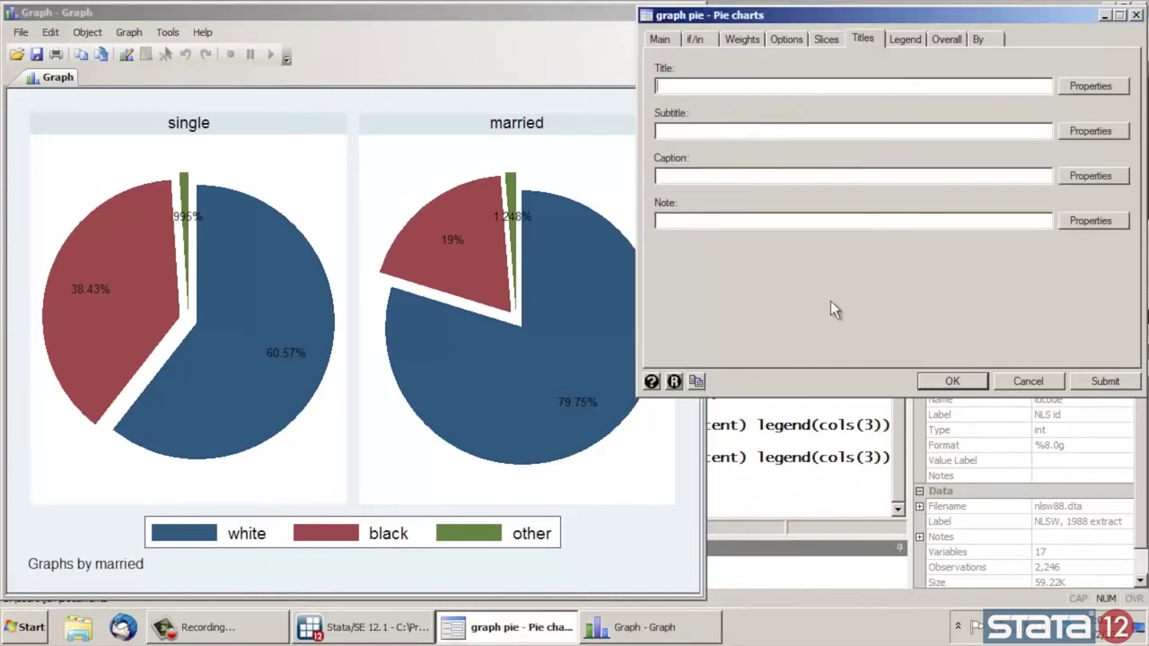
{"action": "type", "text": "Pie Chart "}
{"action": "type", "text": "by"}
{"action": "key", "text": "BackSpace"}
{"action": "key", "text": "BackSpace"}
{"action": "type", "text": "of Race by Mart"}
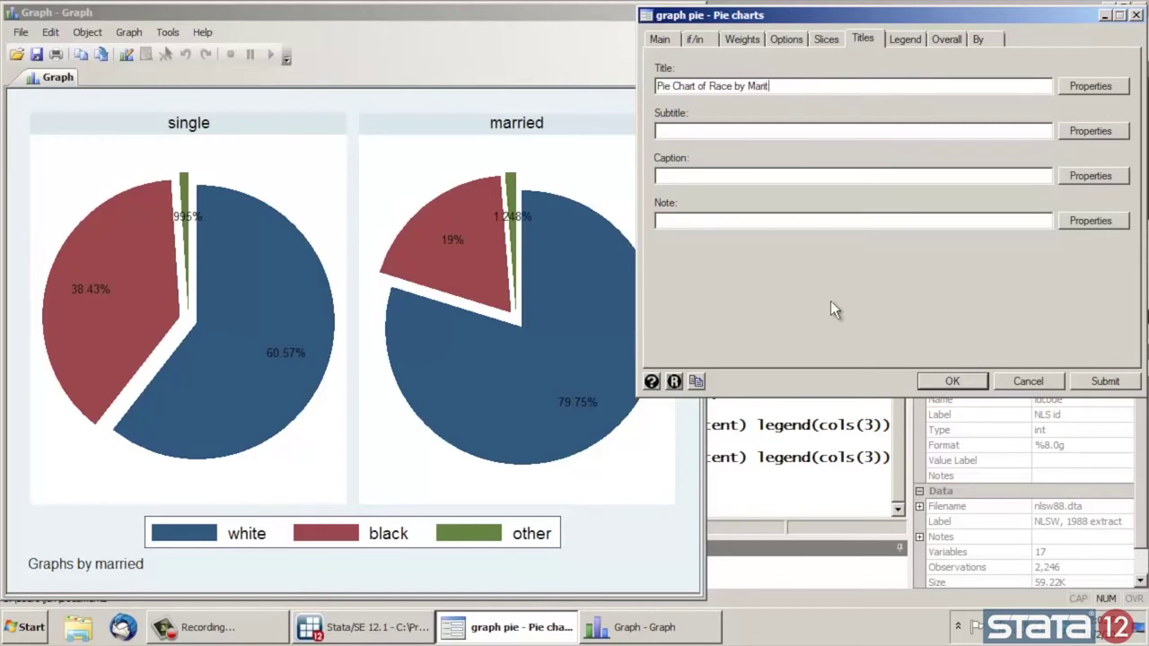
{"action": "key", "text": "BackSpace"}
{"action": "type", "text": "ital Status"}
{"action": "left_click", "coordinate": [1098, 380]}
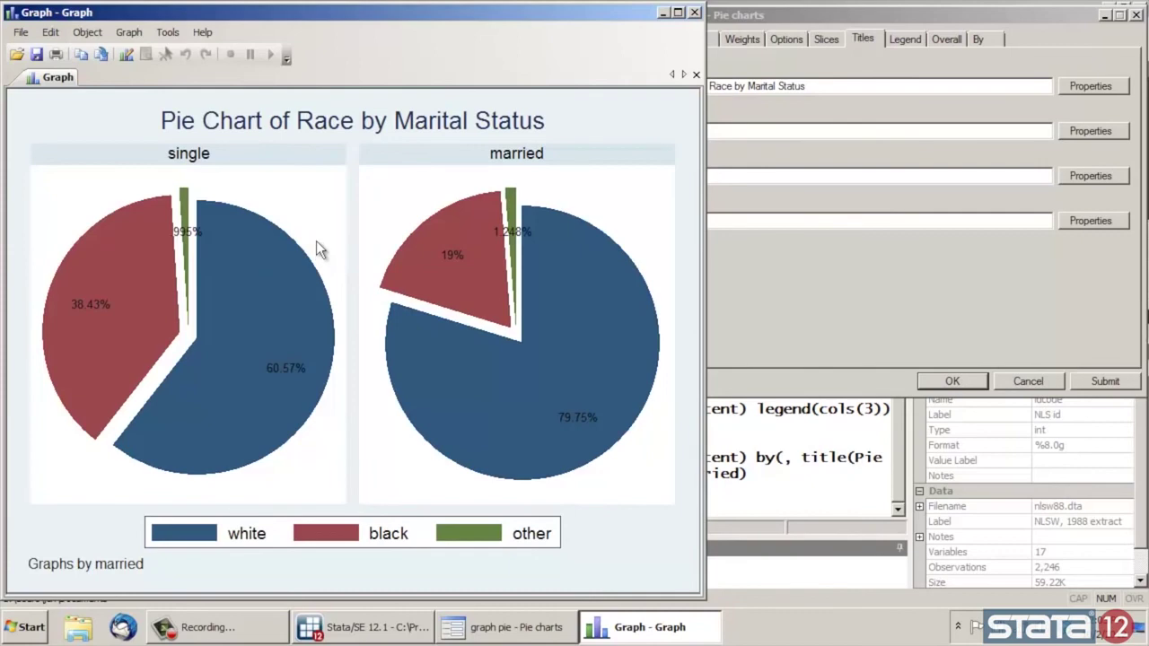
Close the graph and Pie charts dialog, then select the final graph pie command in Results
{"action": "left_click", "coordinate": [696, 14]}
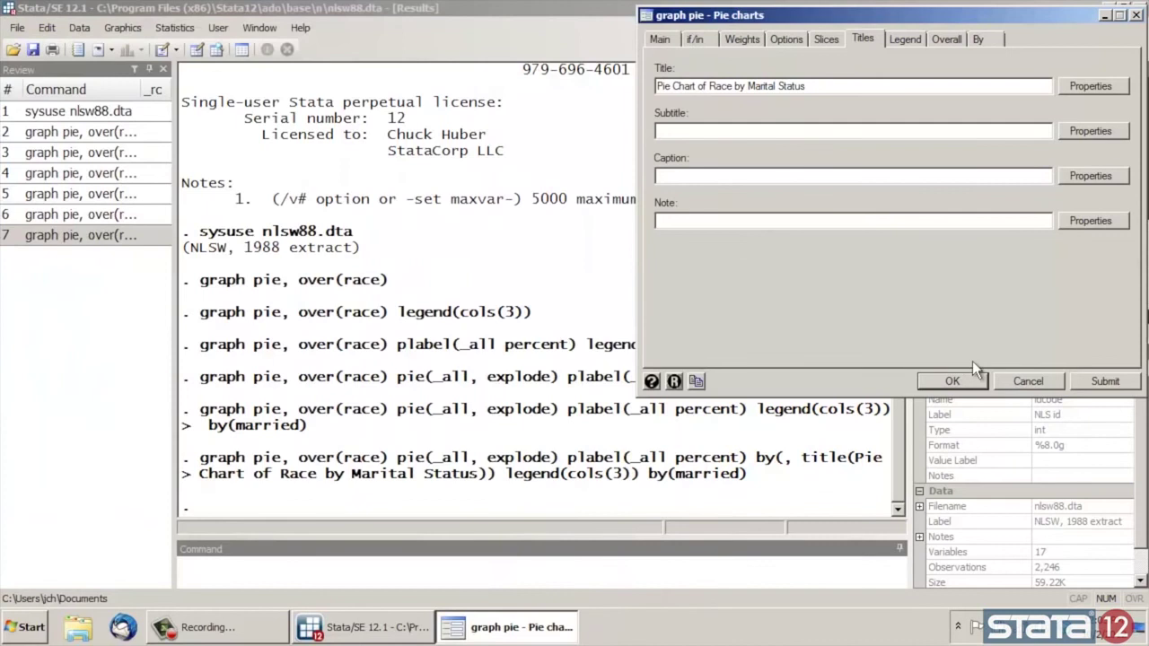
{"action": "left_click", "coordinate": [1029, 384]}
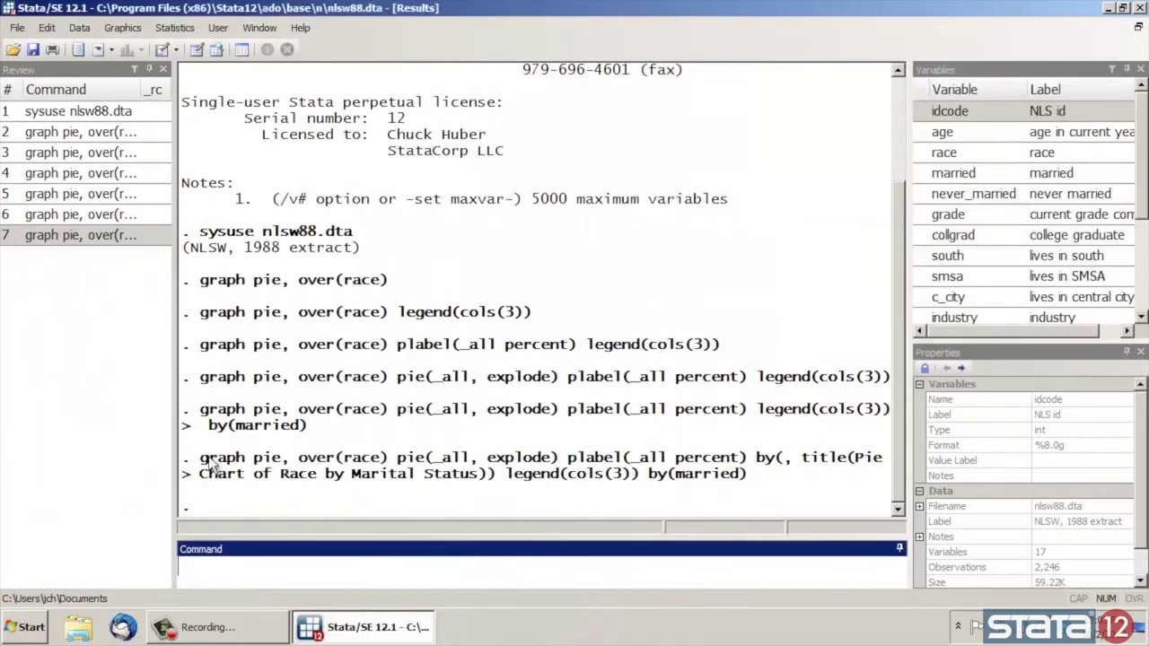
{"action": "left_click_drag", "start_coordinate": [201, 459], "coordinate": [746, 471]}
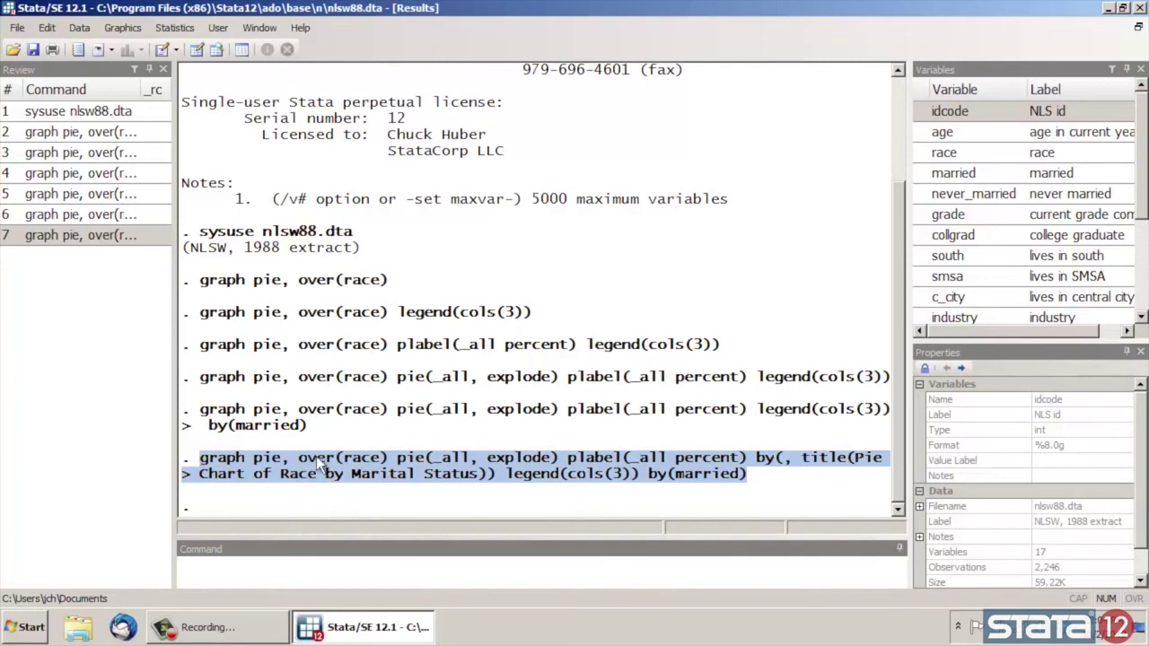
{"action": "left_click", "coordinate": [405, 574]}
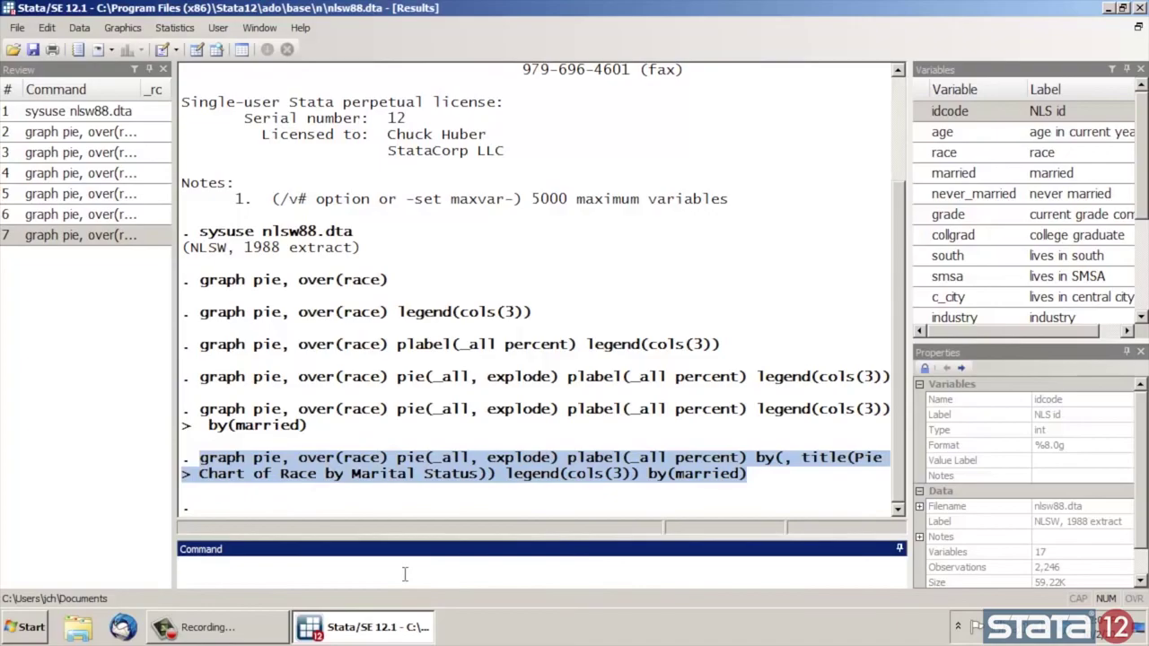